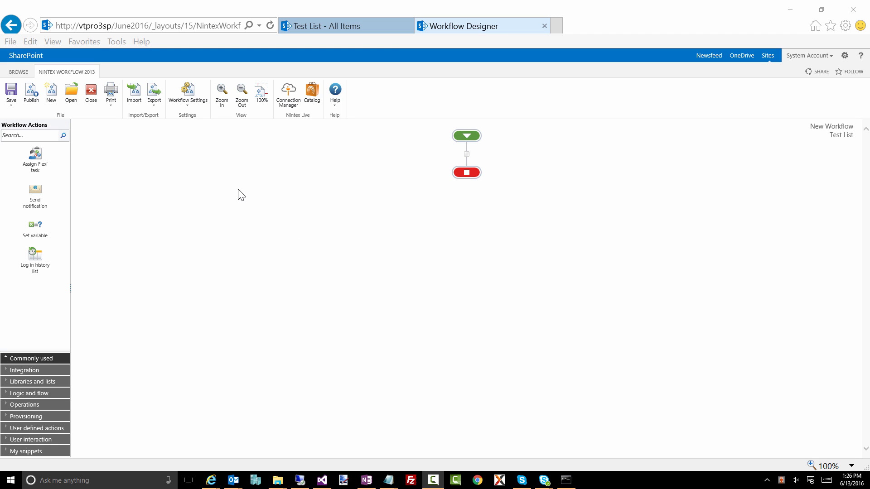
Step: Create a workflow variable named textResult of type Single line of text
left_click(185, 108)
left_click(201, 129)
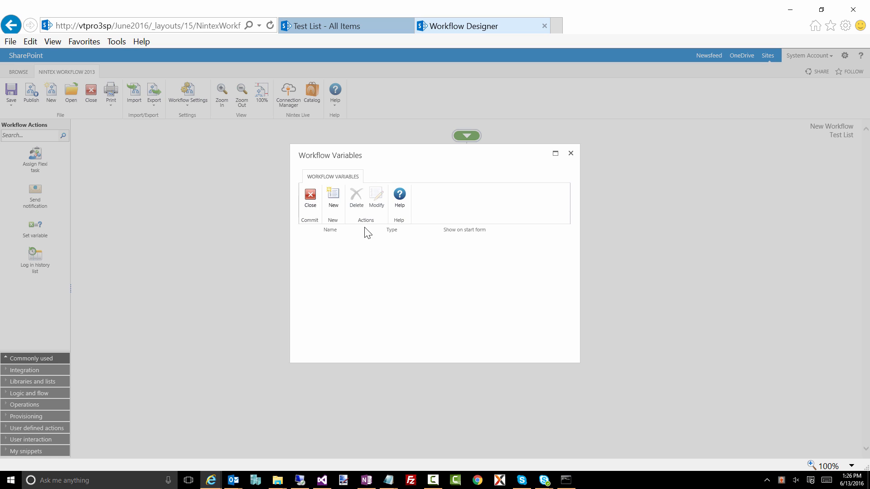
left_click(333, 197)
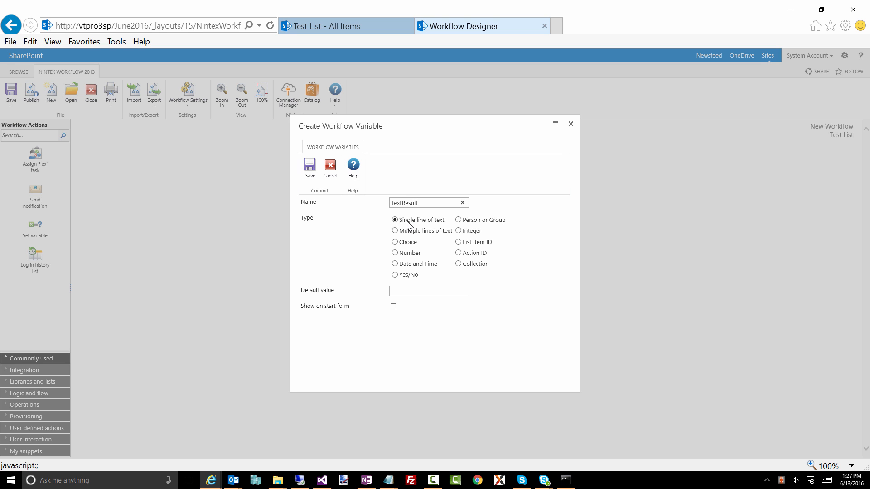
left_click(311, 170)
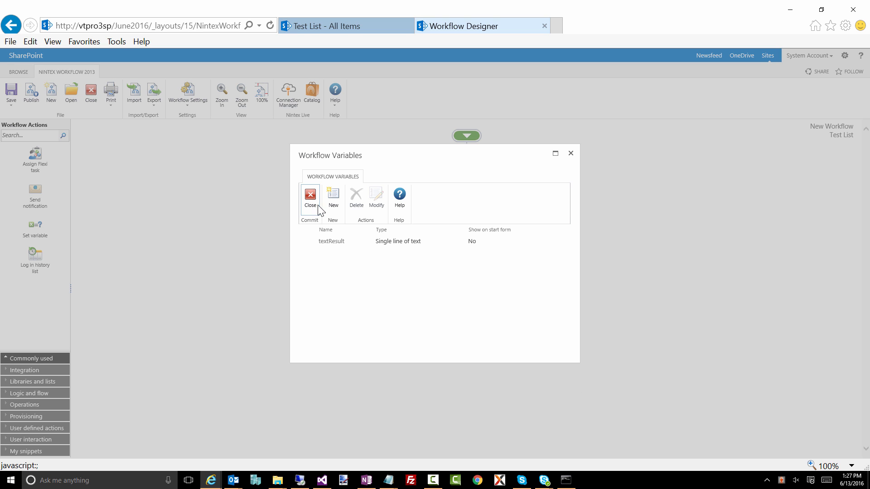
left_click(314, 212)
Step: Add a Set variable action to the workflow that sets textResult to the value "This is a test"
left_click(33, 138)
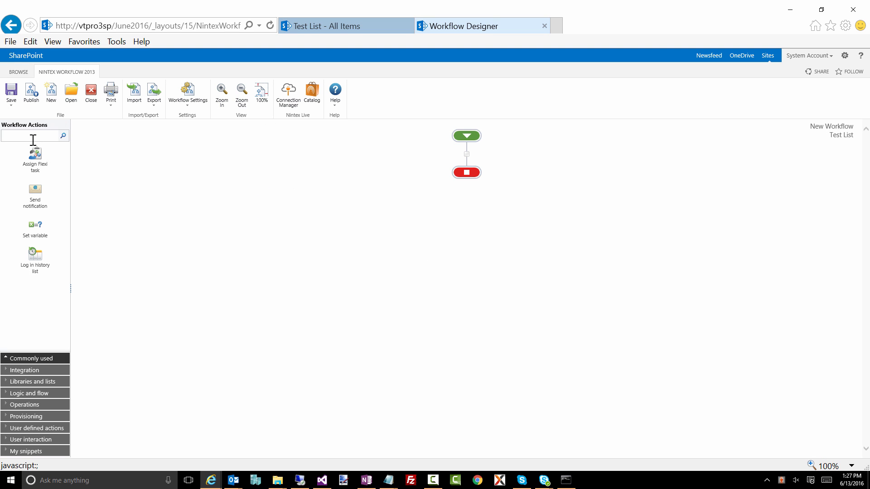
type("set")
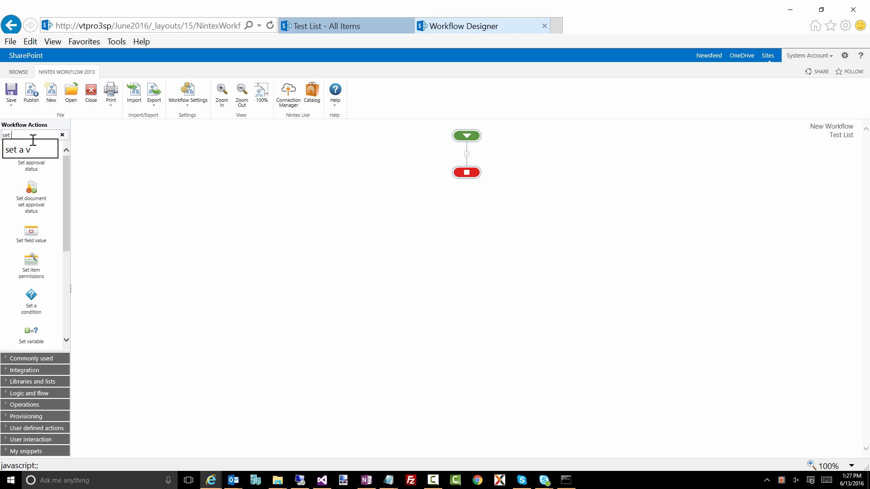
left_click(31, 150)
left_click_drag(33, 338, 468, 164)
double_click(459, 186)
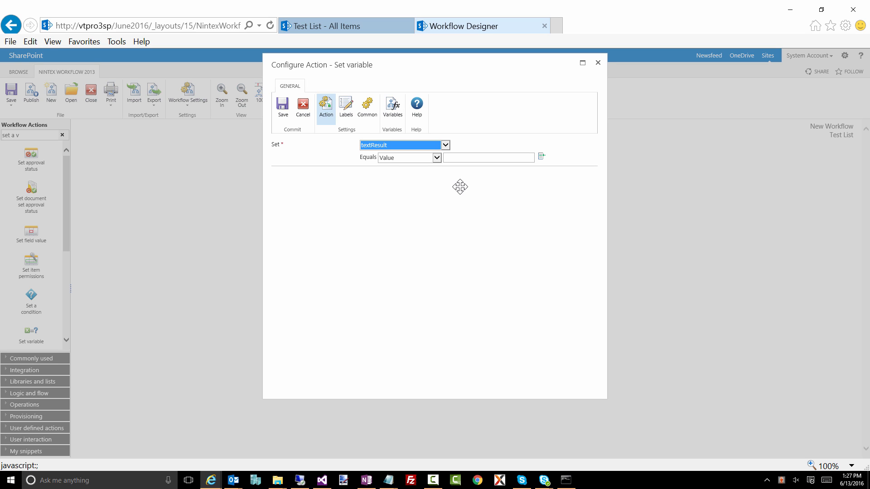
left_click(456, 160)
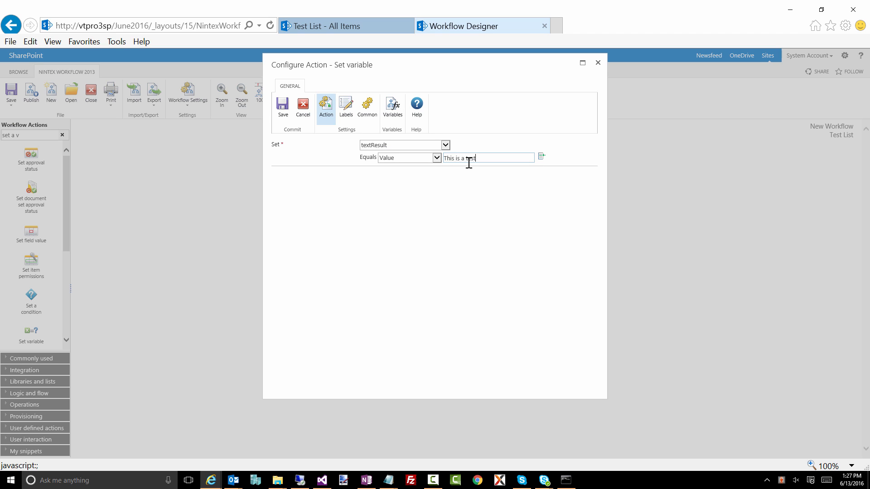
left_click(283, 105)
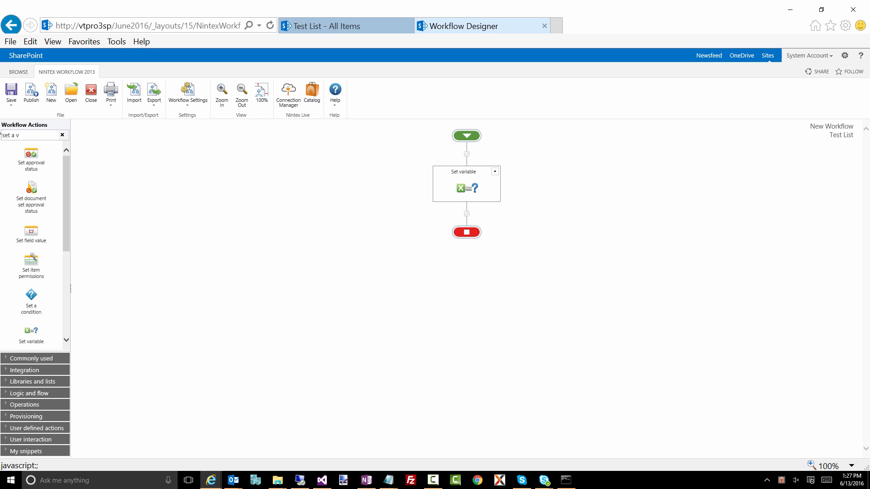
Step: Add a Log in history list action below Set variable that logs the textResult workflow variable
left_click_drag(20, 134, 1, 127)
type("log")
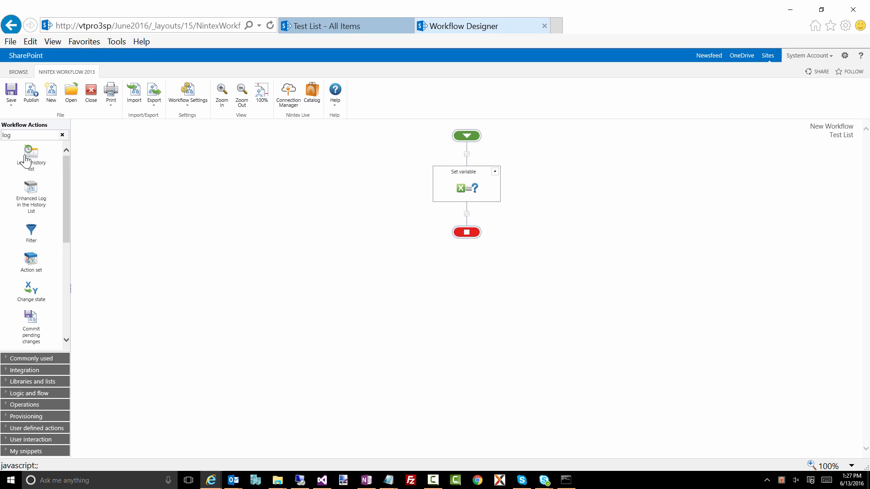
left_click_drag(25, 160, 469, 244)
double_click(469, 244)
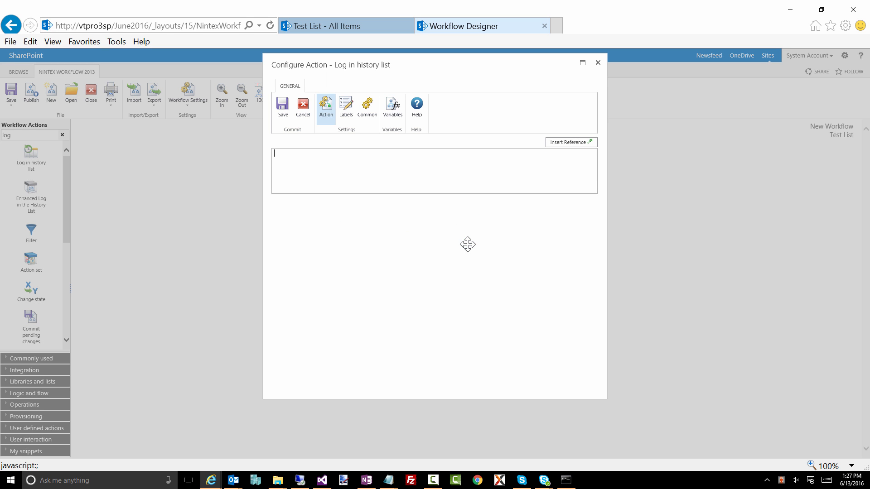
left_click(572, 142)
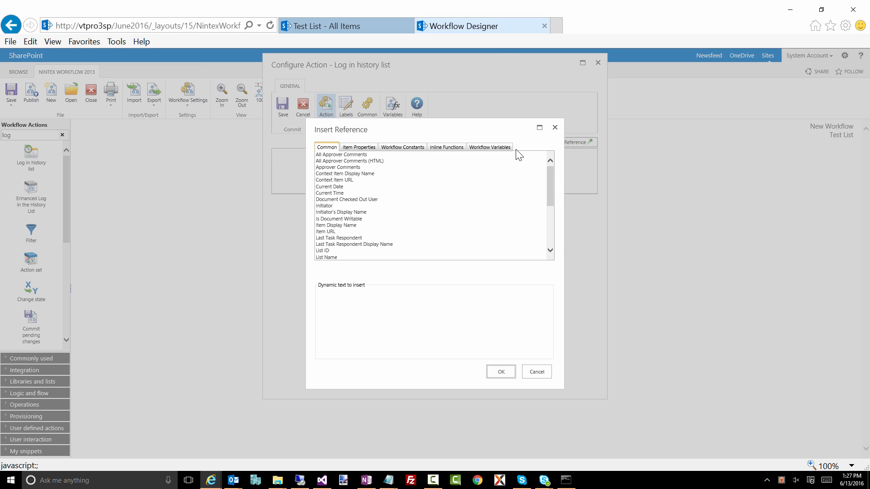
left_click(489, 147)
double_click(325, 156)
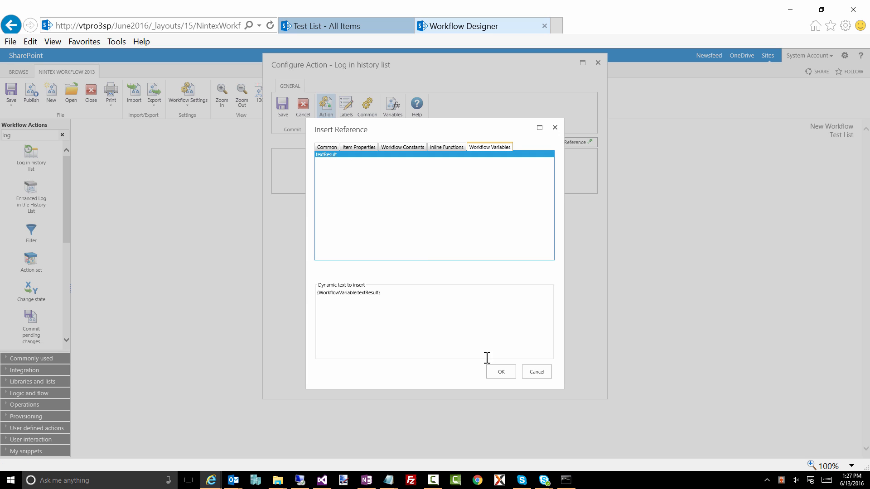
left_click(499, 372)
left_click(283, 105)
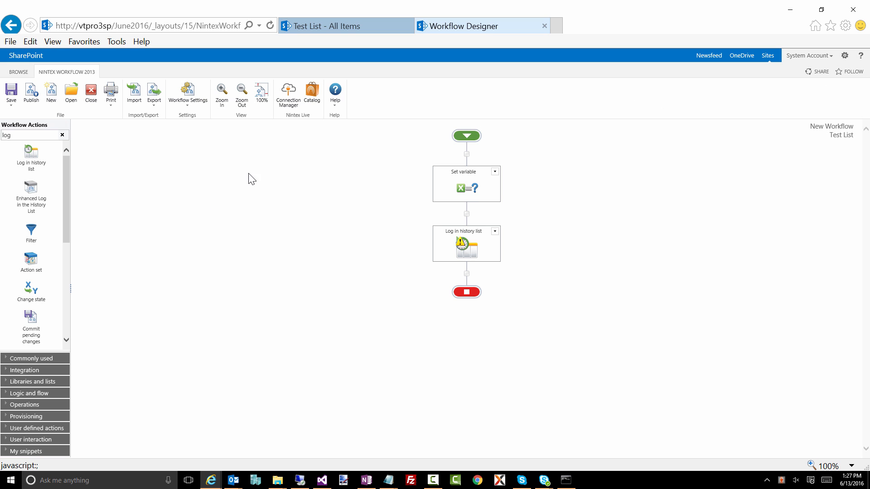
Step: Publish the workflow with the title "String Manipulation Workflow"
left_click(31, 100)
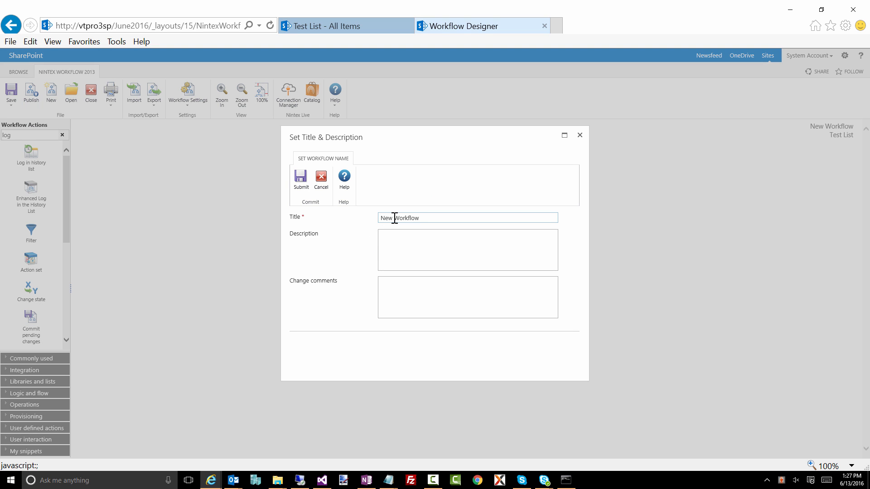
left_click_drag(393, 218, 361, 216)
type("Test Stri")
key("BackSpace")
key("BackSpace")
key("BackSpace")
key("BackSpace")
key("BackSpace")
key("BackSpace")
key("BackSpace")
key("BackSpace")
key("BackSpace")
type("String Manipulaton")
key("BackSpace")
key("BackSpace")
type("ion")
left_click(301, 178)
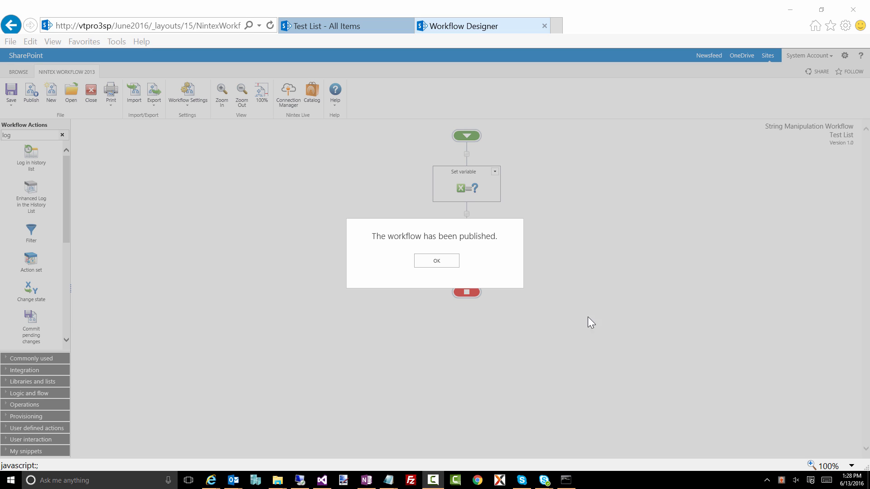
left_click(436, 261)
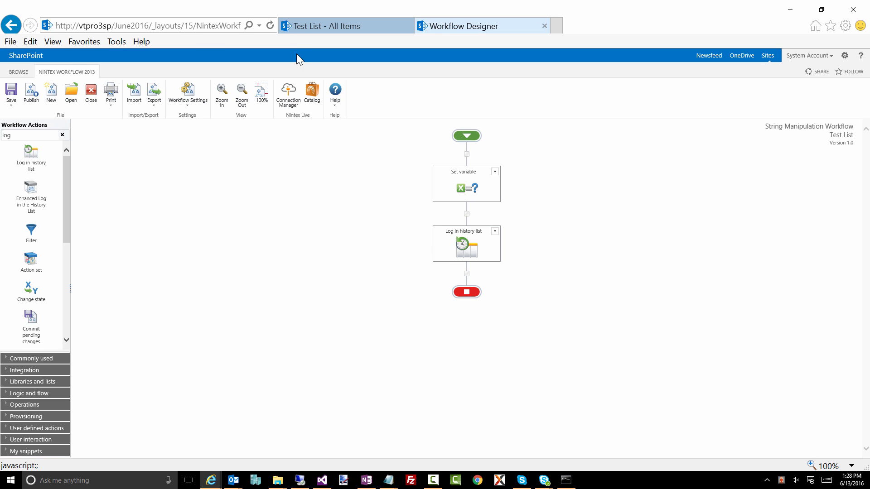
Step: Run String Manipulation Workflow on the last item of Test List and check the logged description in its workflow status
left_click(303, 26)
left_click(201, 222)
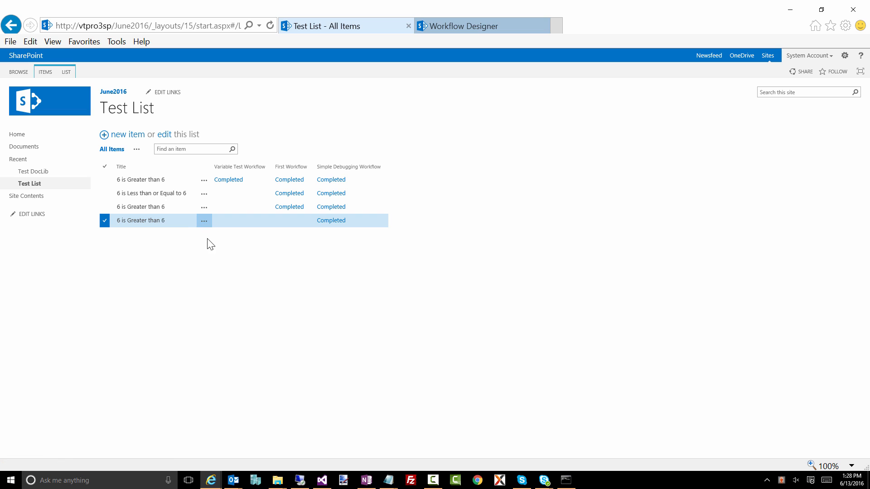
left_click(222, 283)
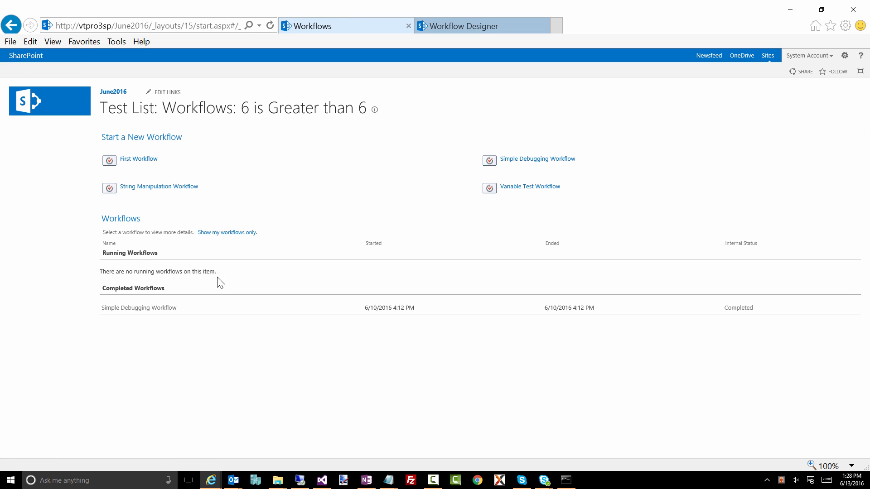
left_click(176, 190)
left_click(120, 156)
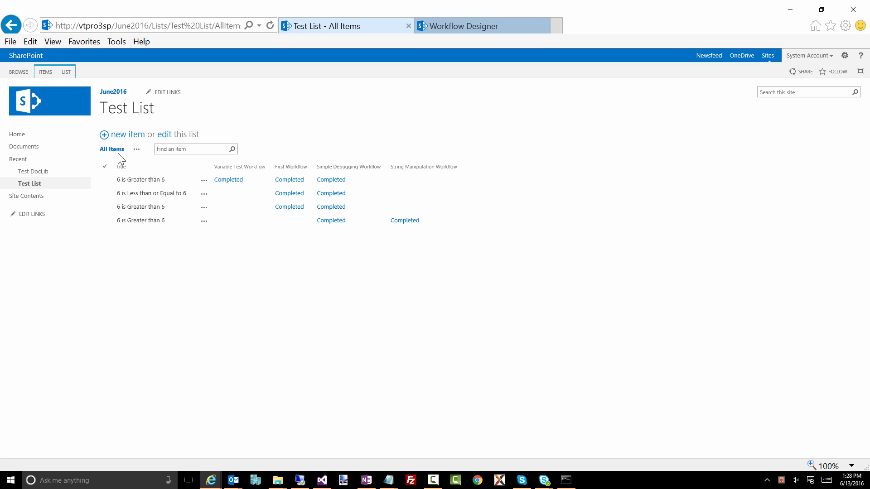
left_click(407, 221)
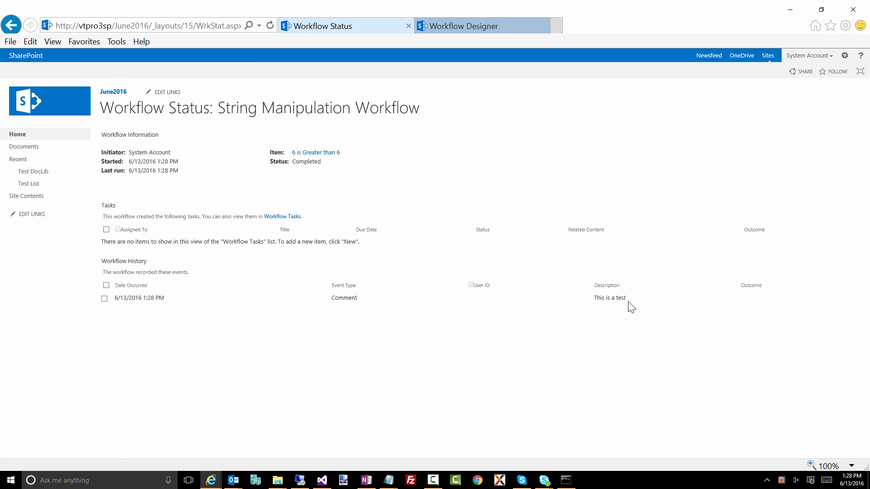
left_click_drag(628, 301, 598, 302)
Step: Add a Build string action at the end of the workflow and store its result in textResult
left_click(447, 25)
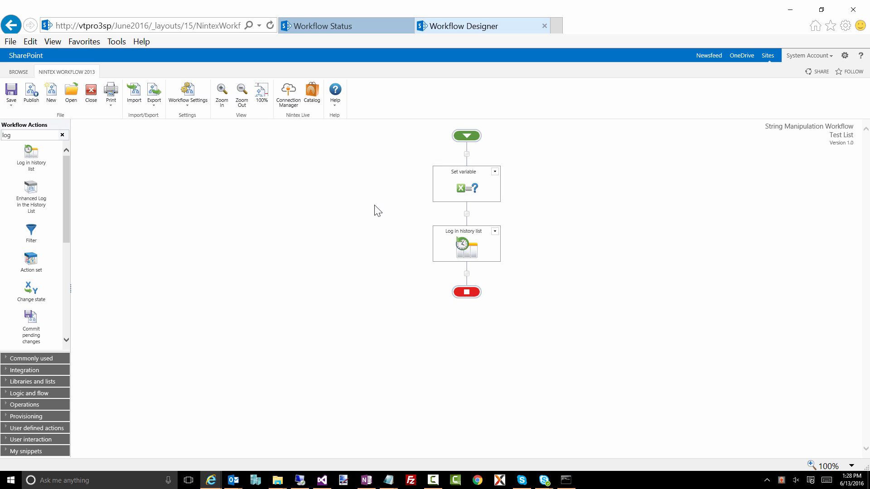
double_click(11, 136)
type("build")
left_click_drag(35, 153, 470, 292)
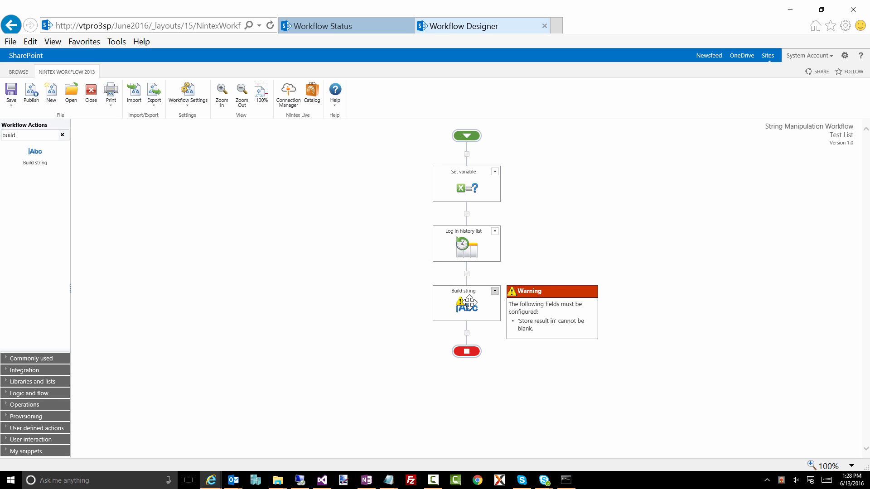
double_click(470, 302)
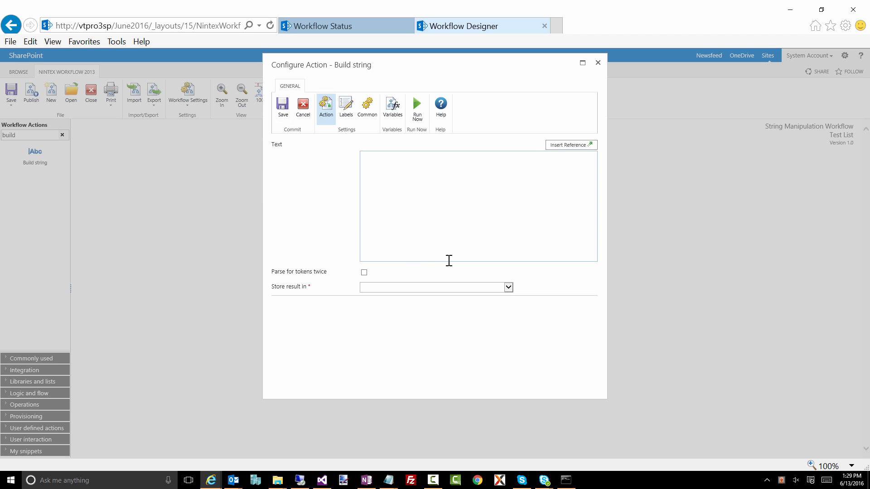
left_click(393, 289)
left_click(393, 296)
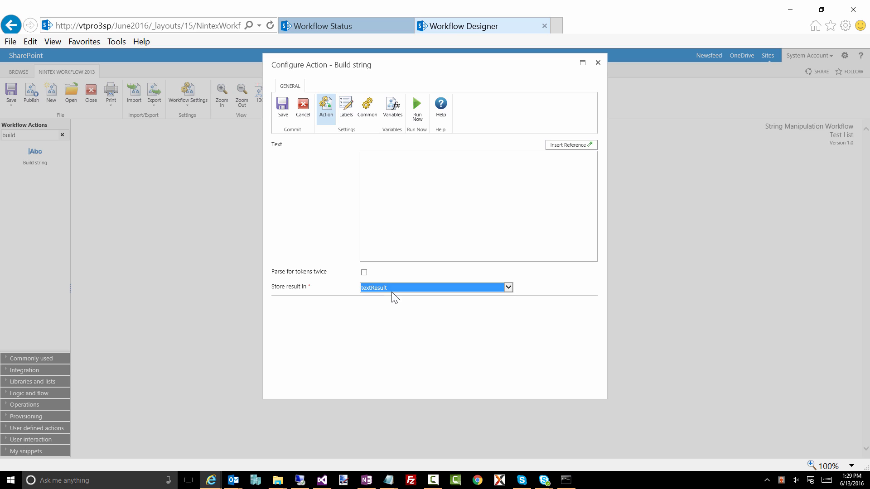
left_click(467, 178)
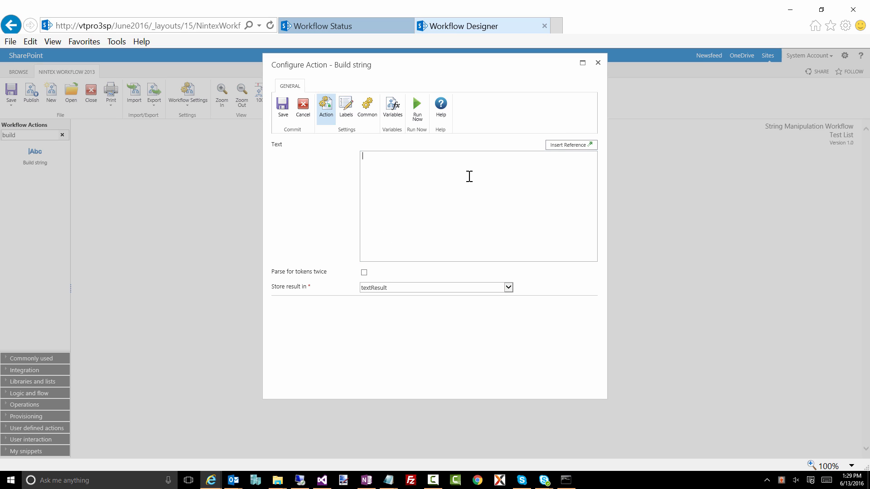
left_click(572, 148)
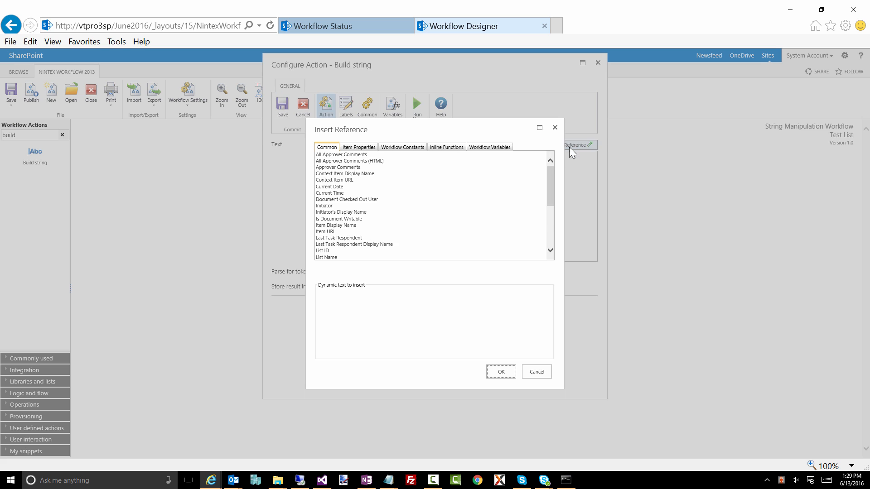
left_click(482, 148)
left_click(555, 128)
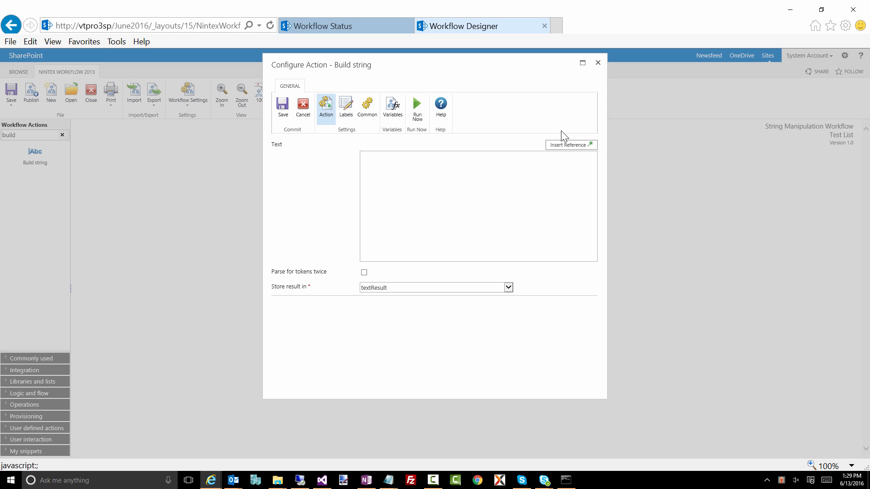
Step: Set the Build string text to the textResult workflow variable reference followed by "or", and save the action
left_click(570, 145)
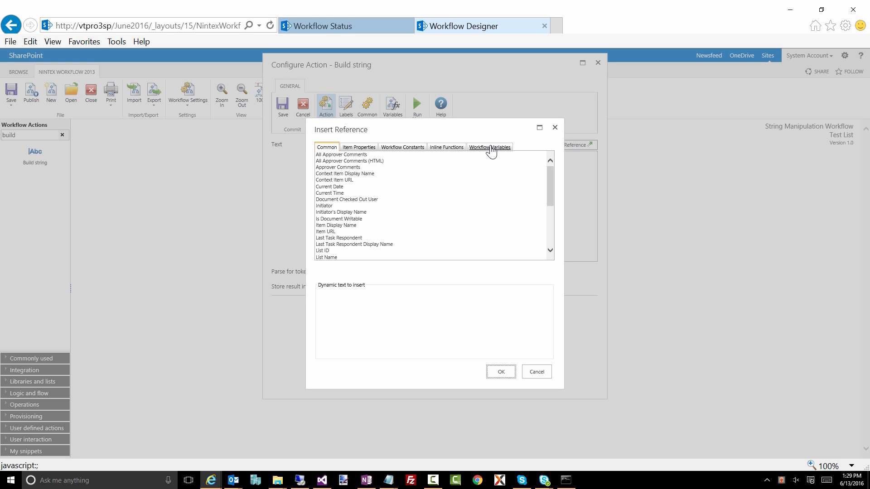
left_click(489, 148)
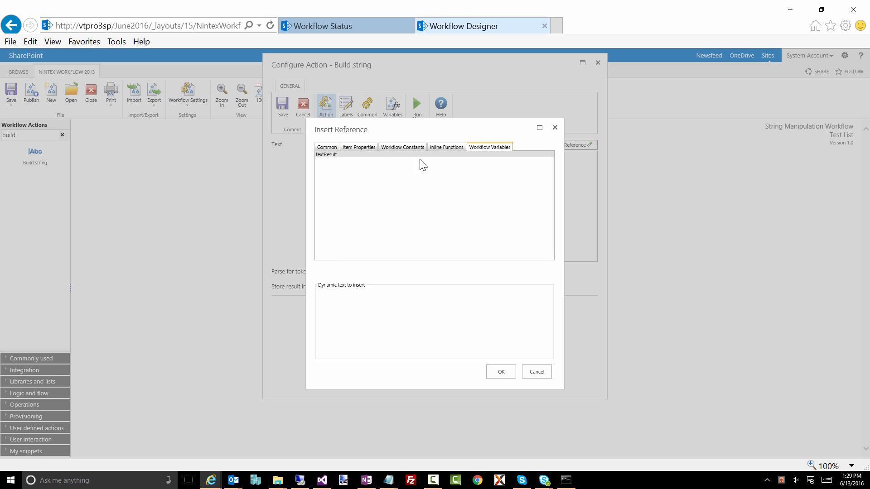
double_click(336, 156)
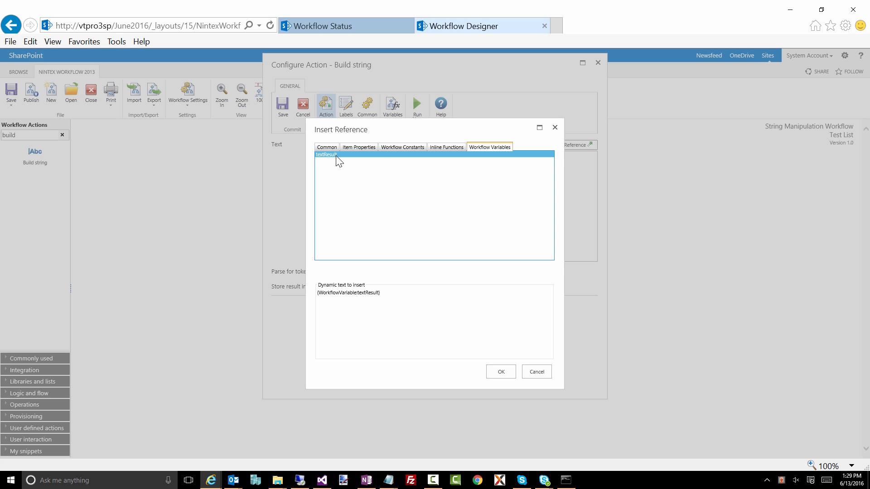
left_click(511, 376)
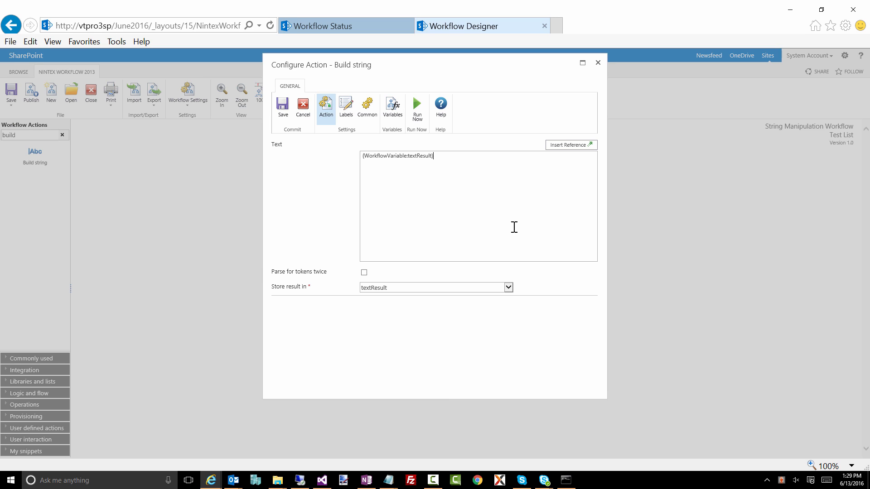
type("or")
left_click(280, 108)
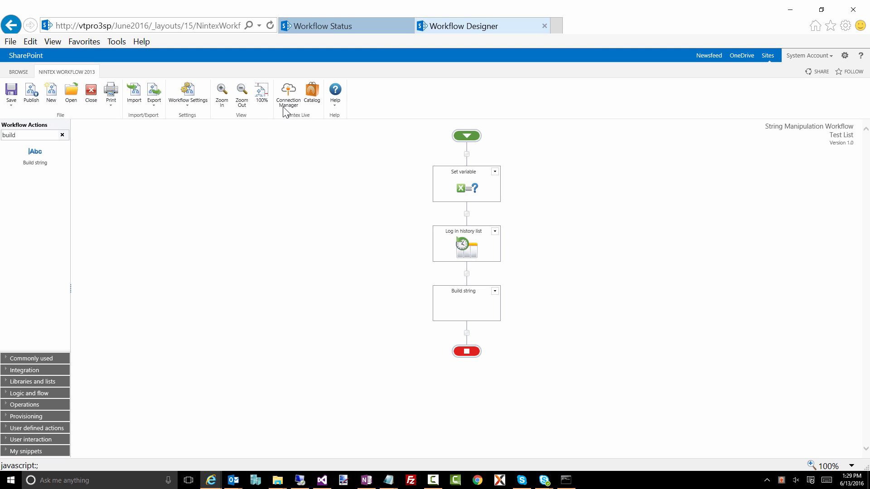
Step: Copy the Log in history list action and paste the copy after Build string
left_click(495, 232)
left_click(479, 258)
left_click(467, 333)
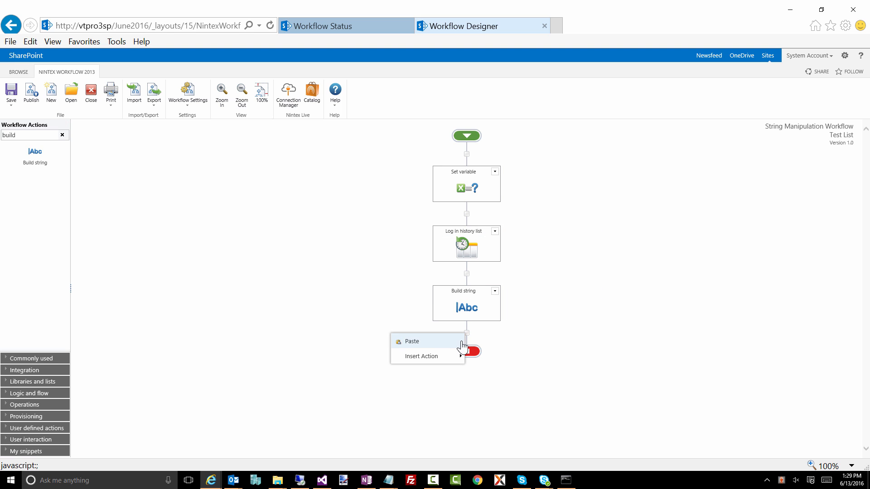
left_click(459, 342)
Step: Publish String Manipulation Workflow with the added Build string and second Log in history list actions
left_click(31, 94)
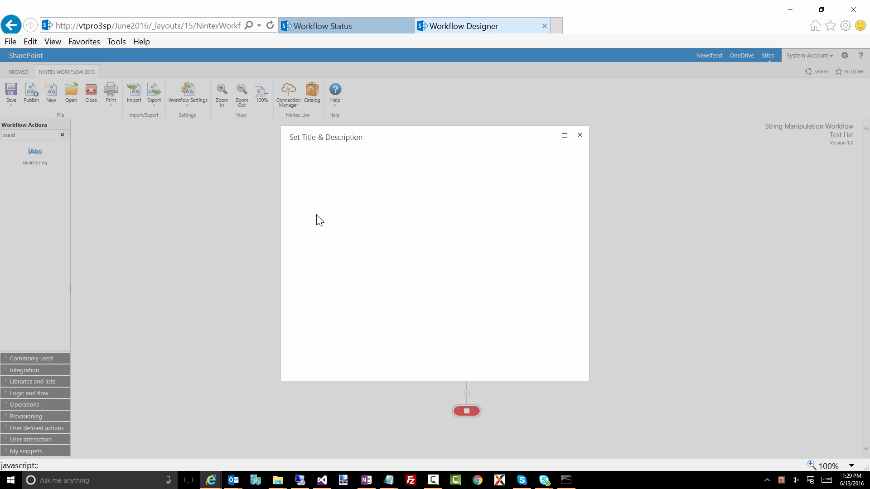
left_click(300, 186)
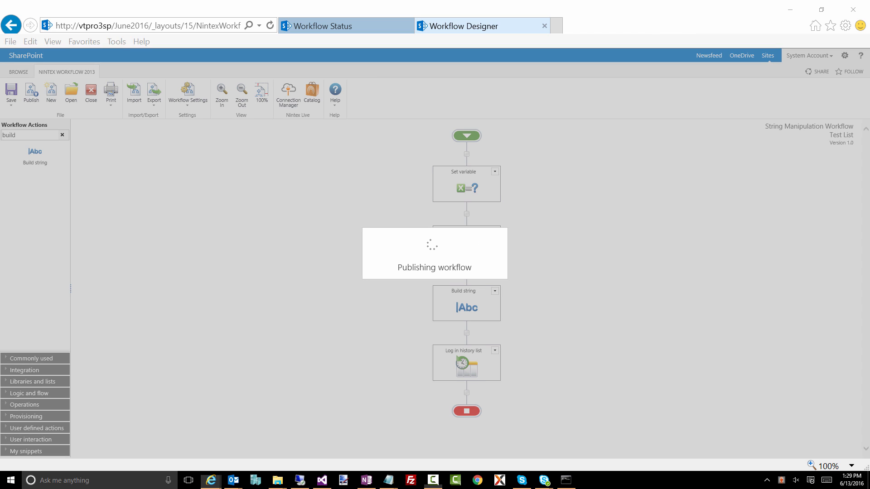
left_click(437, 259)
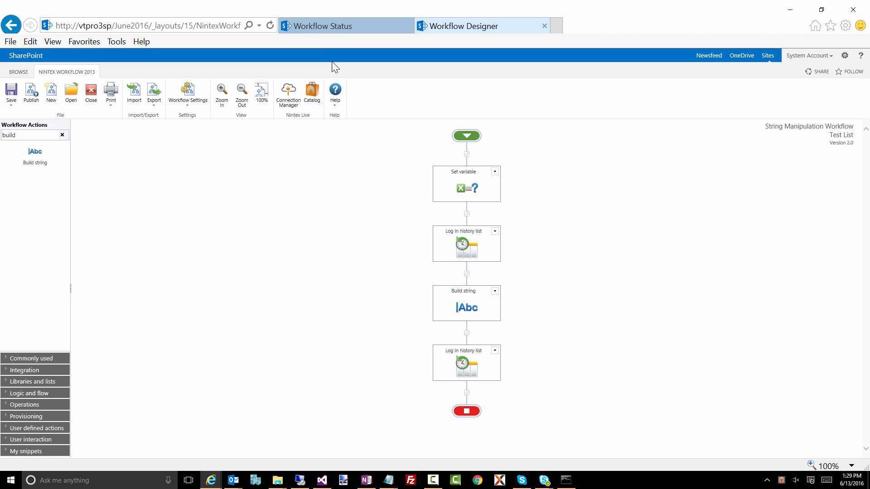
Step: Run String Manipulation Workflow on the last item of Test List and check both logged descriptions in its workflow status
left_click(323, 31)
left_click(12, 28)
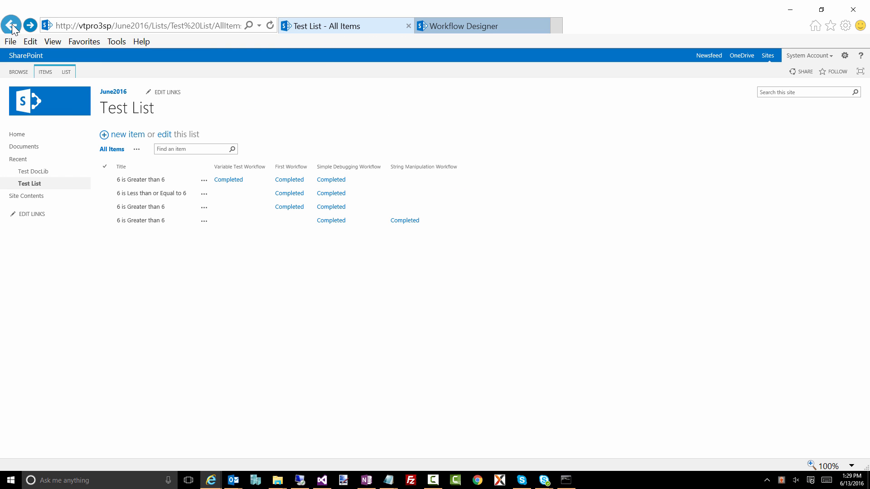
left_click(203, 225)
left_click(204, 221)
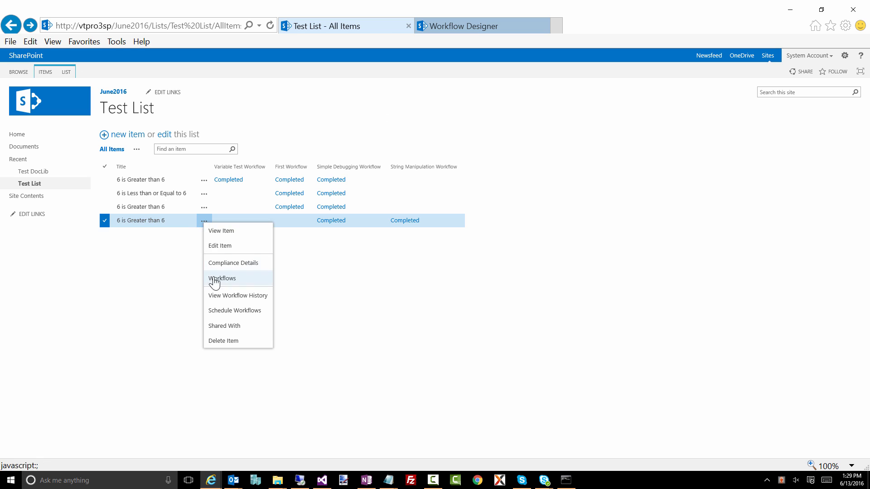
left_click(216, 277)
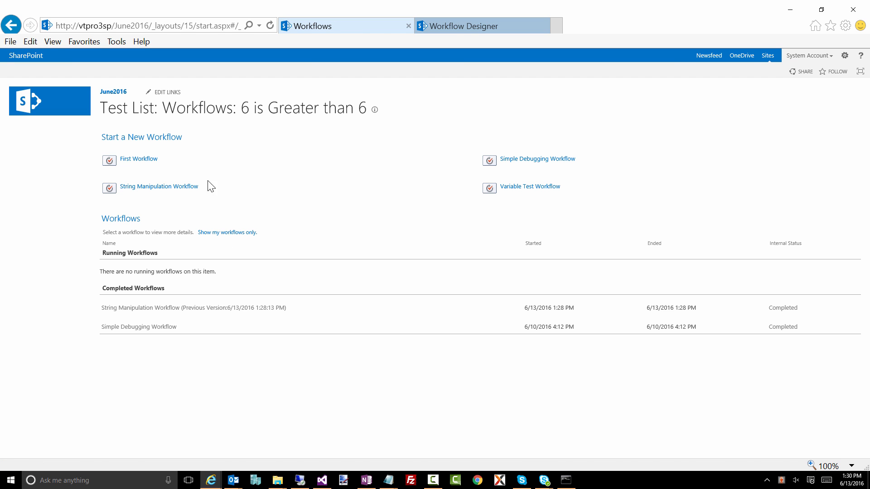
left_click(180, 187)
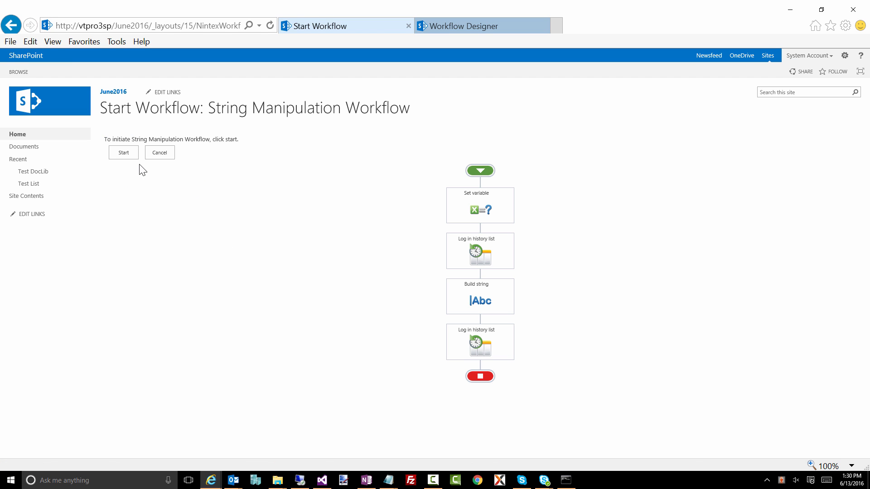
left_click(124, 151)
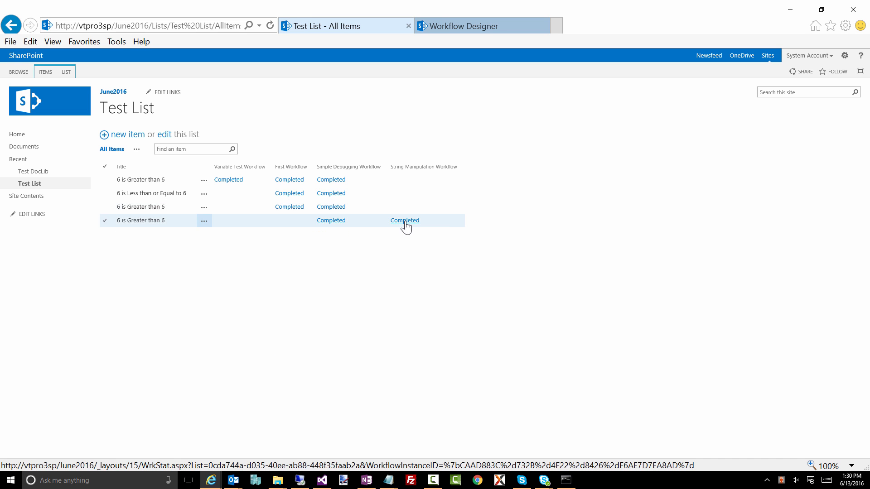
left_click(405, 221)
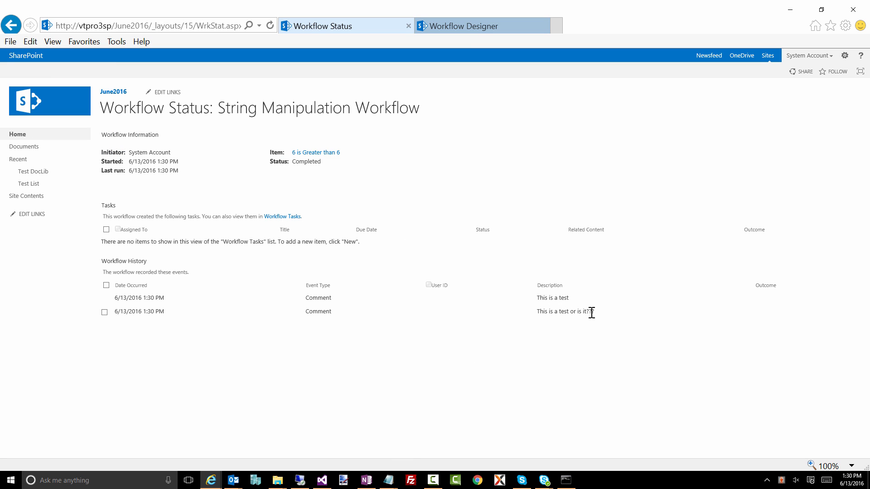
Step: In the workflow designer, copy the Build string action and paste the copy after the second Log in history list action
left_click(463, 28)
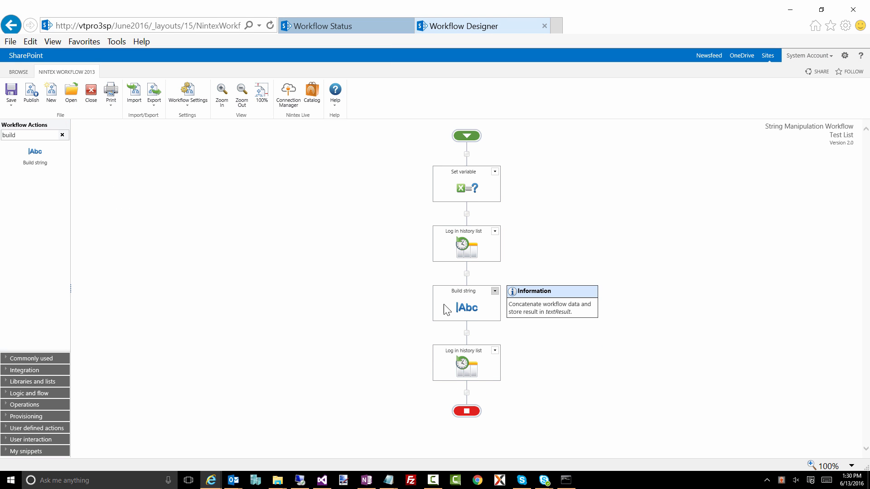
left_click(496, 291)
right_click(467, 393)
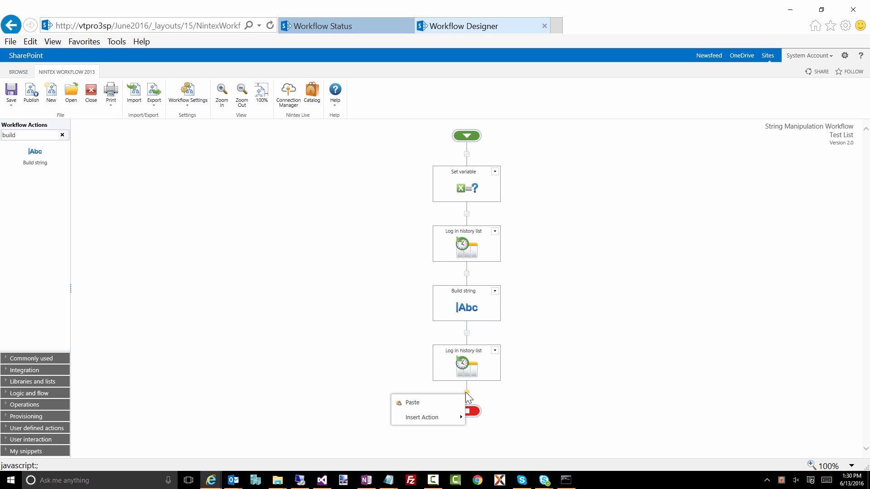
left_click(408, 402)
scroll(529, 331, "down", 1)
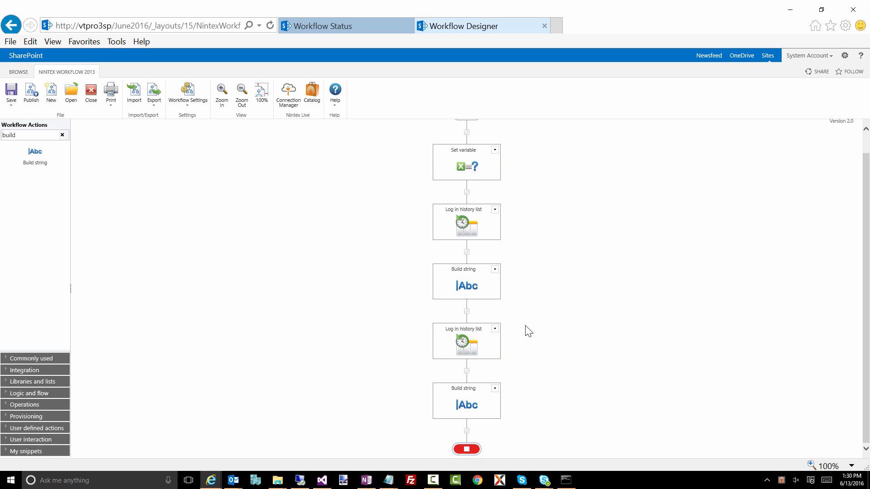
Step: Copy the second Log in history list action and paste the copy after the new Build string at the workflow's end
left_click(495, 328)
left_click(467, 356)
right_click(467, 434)
left_click(450, 435)
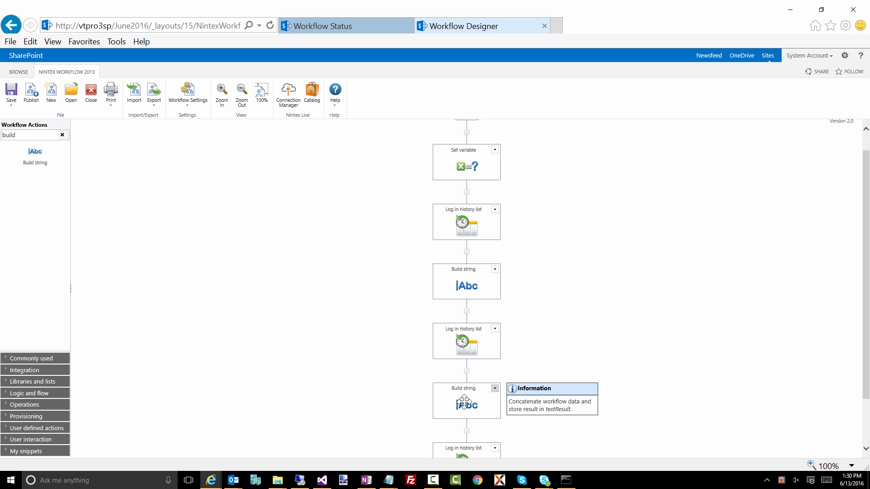
Step: Set the second Build string's text to "The following is a question." followed by the textResult workflow variable reference, and save the action
double_click(464, 401)
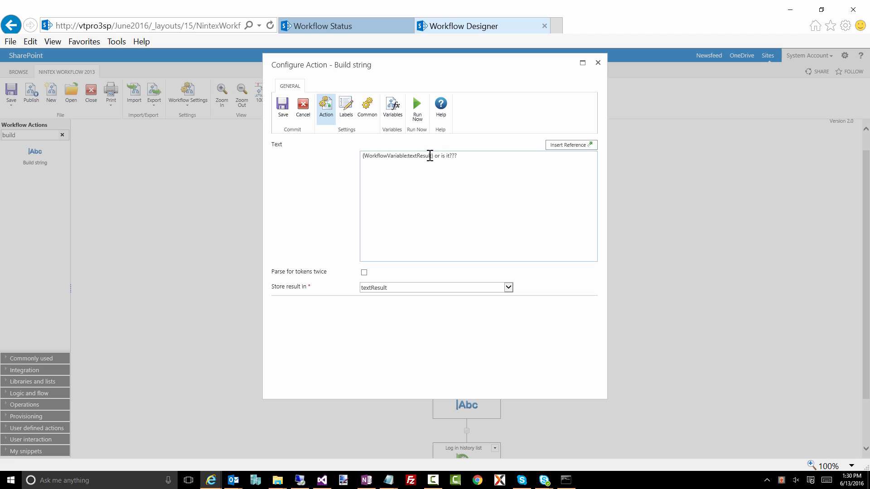
left_click_drag(458, 159, 433, 158)
key("BackSpace")
type("The following is a question.")
left_click(282, 107)
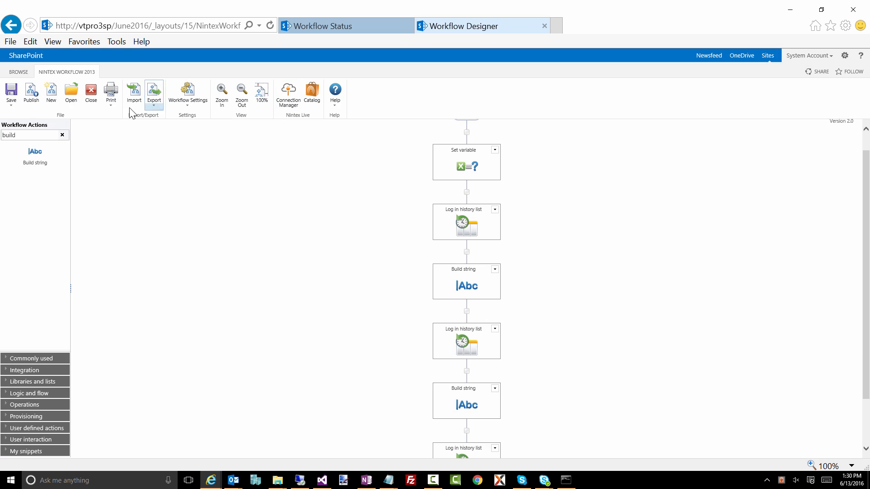
Step: Publish String Manipulation Workflow again with the second Build string and third Log in history list actions
left_click(31, 92)
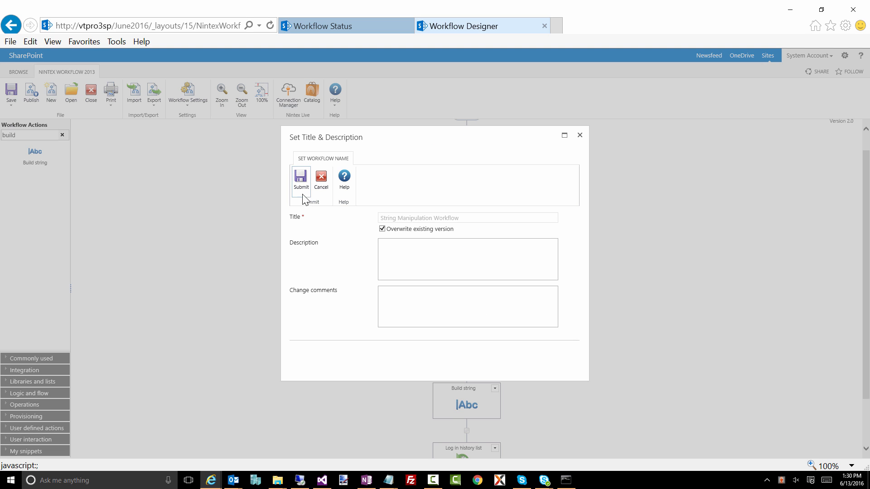
left_click(301, 180)
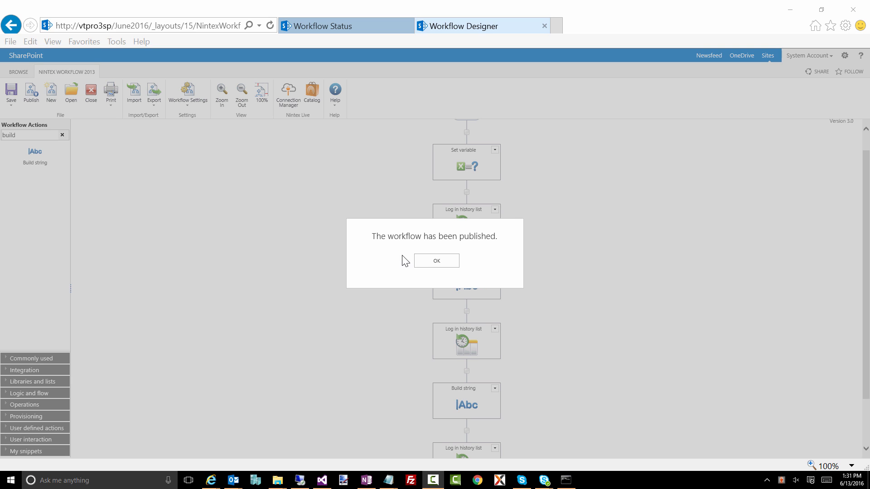
left_click(428, 261)
Step: Run the republished String Manipulation Workflow on the last Test List item, check its logged descriptions, and return to the list
left_click(326, 27)
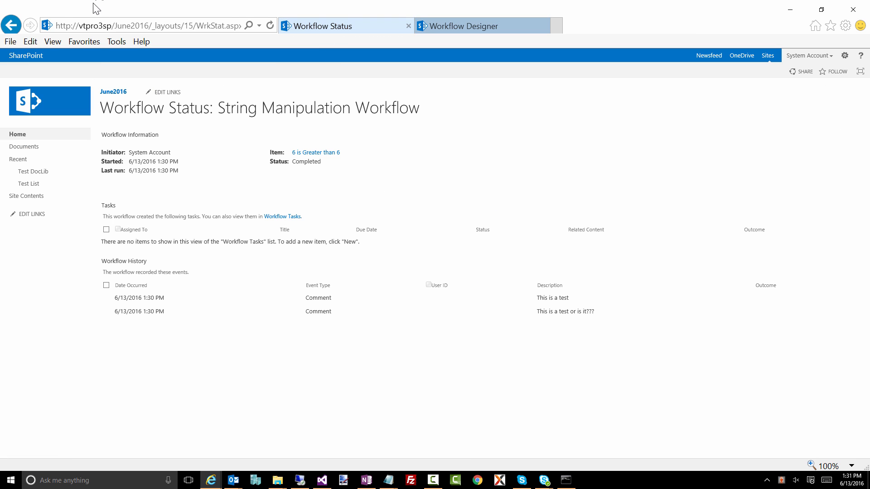
left_click(11, 24)
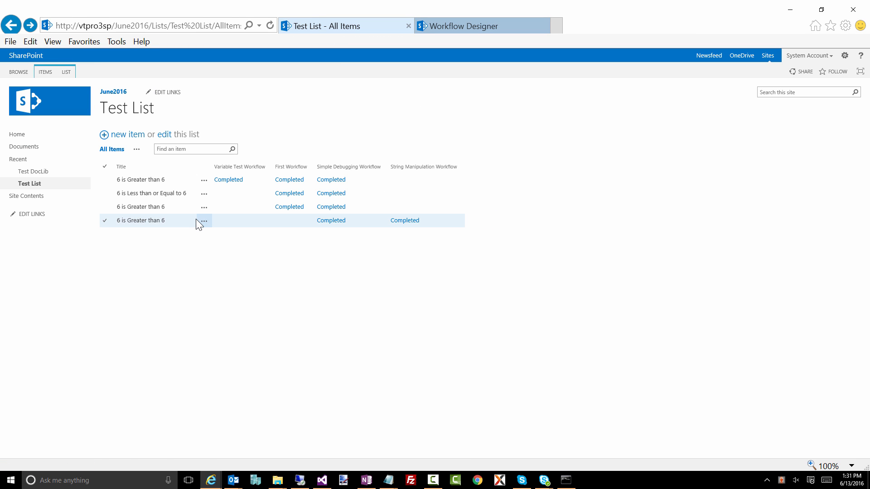
left_click(204, 222)
left_click(229, 278)
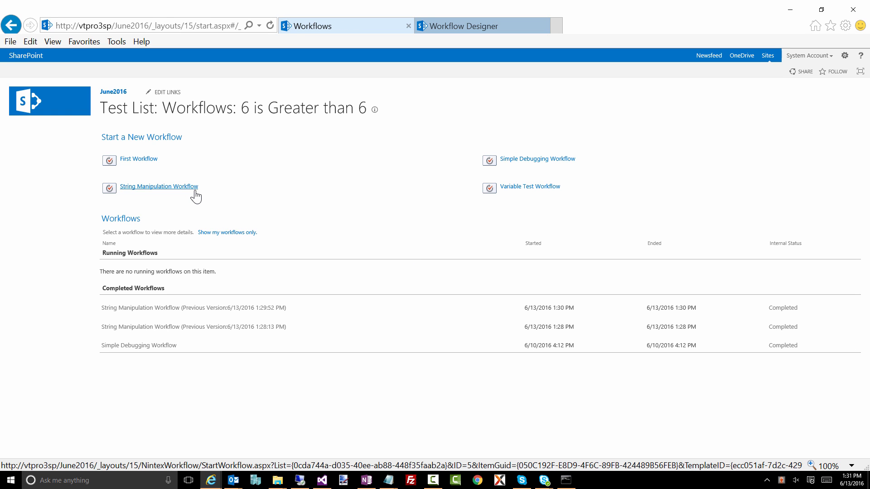
left_click(193, 189)
left_click(133, 156)
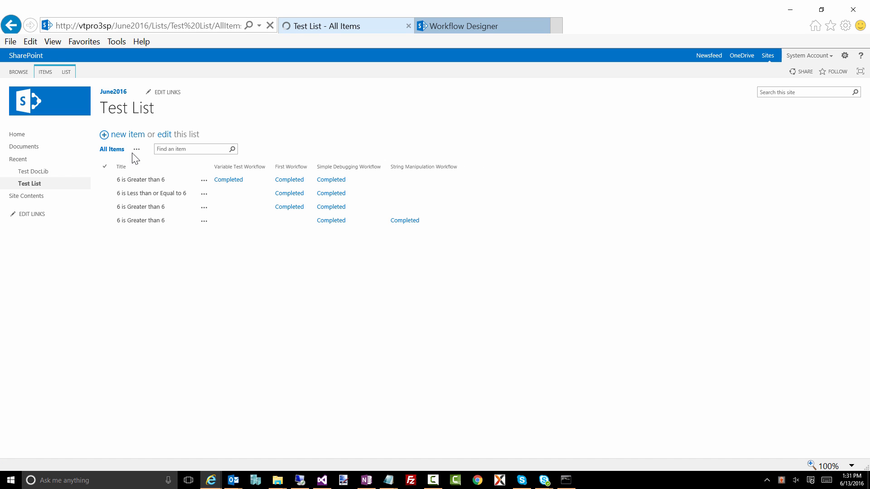
left_click(407, 221)
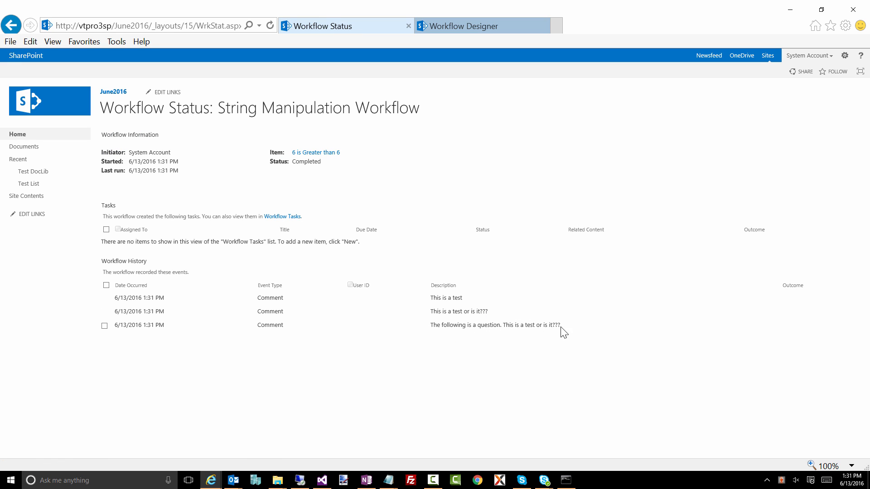
left_click(11, 23)
Step: In the workflow designer, add a third Build string action after the last Log in history list action
left_click(468, 28)
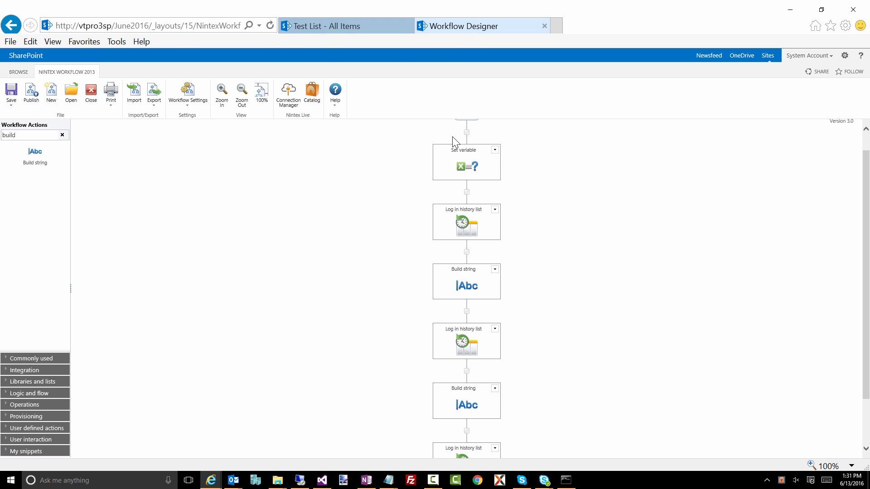
scroll(510, 352, "down", 2)
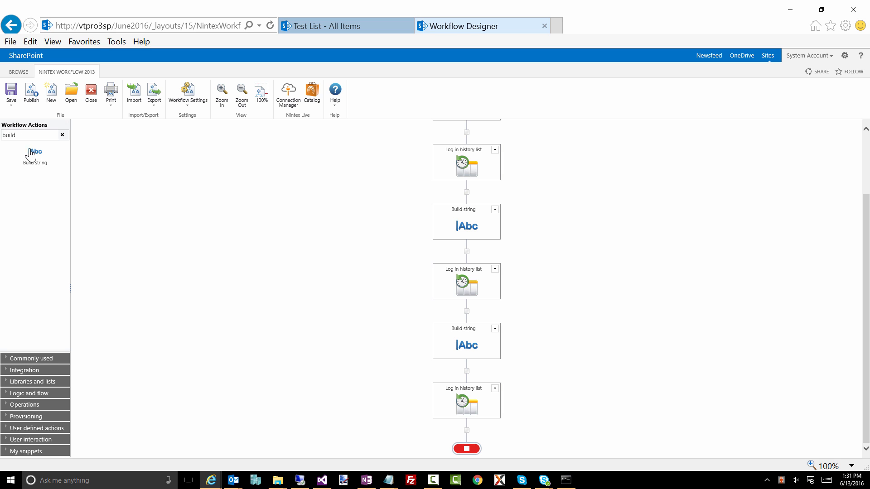
mouse_move(31, 156)
left_mouse_down()
mouse_move(396, 439)
mouse_move(473, 442)
mouse_move(466, 427)
left_mouse_up()
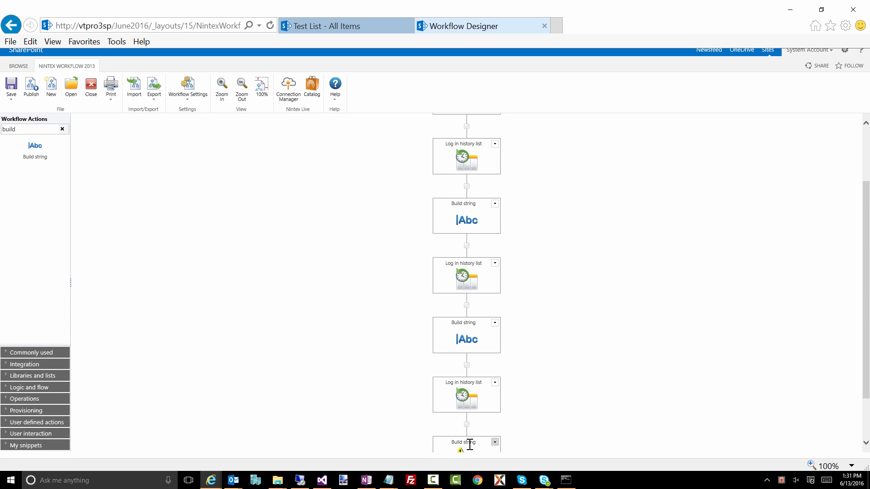
Step: Open the third Build string's configuration and add the Replace inline function to the dynamic text to insert
double_click(463, 394)
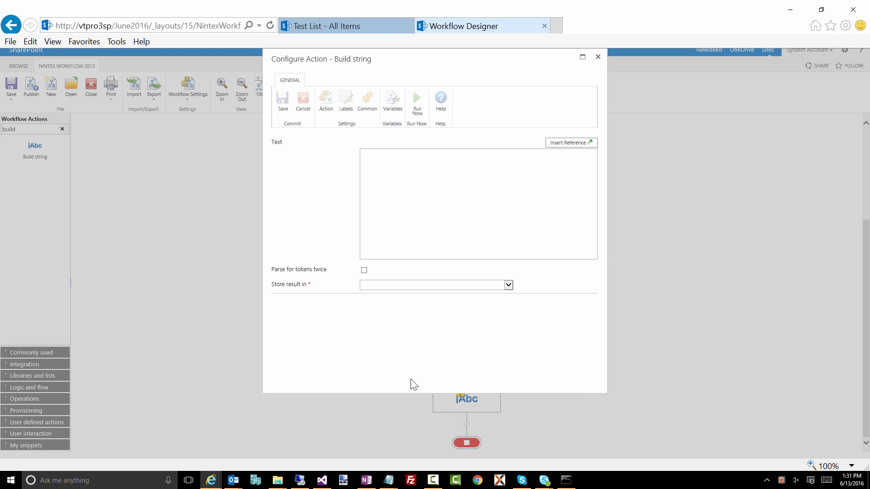
left_click(585, 141)
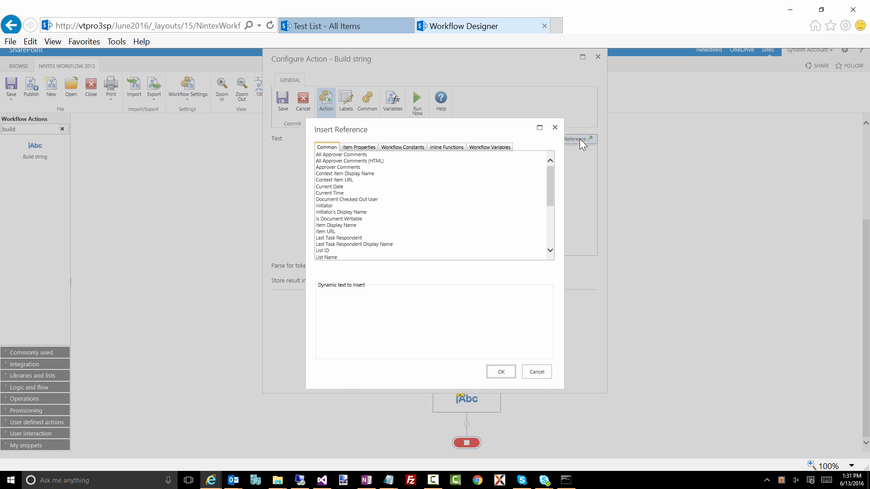
left_click(445, 148)
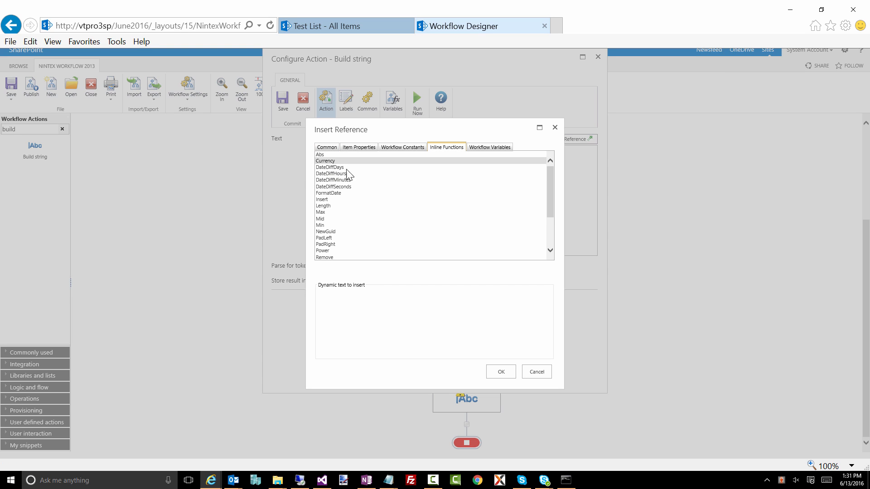
scroll(383, 209, "down", 1)
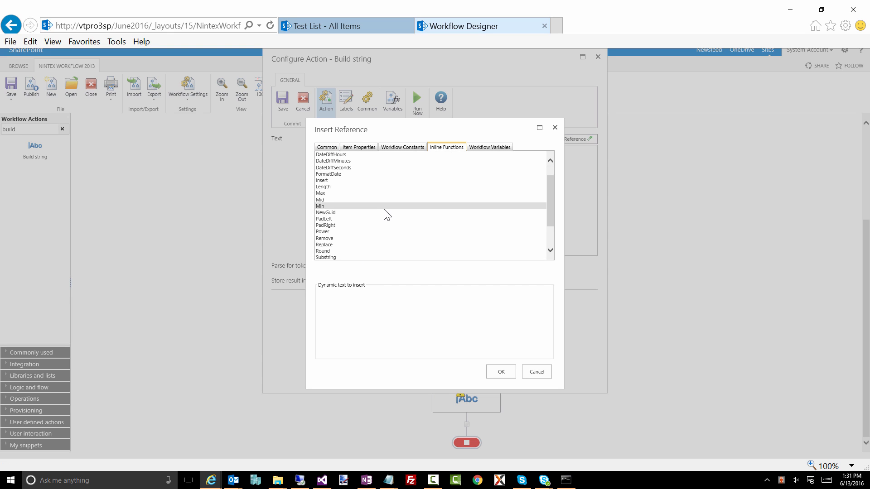
left_click(334, 246)
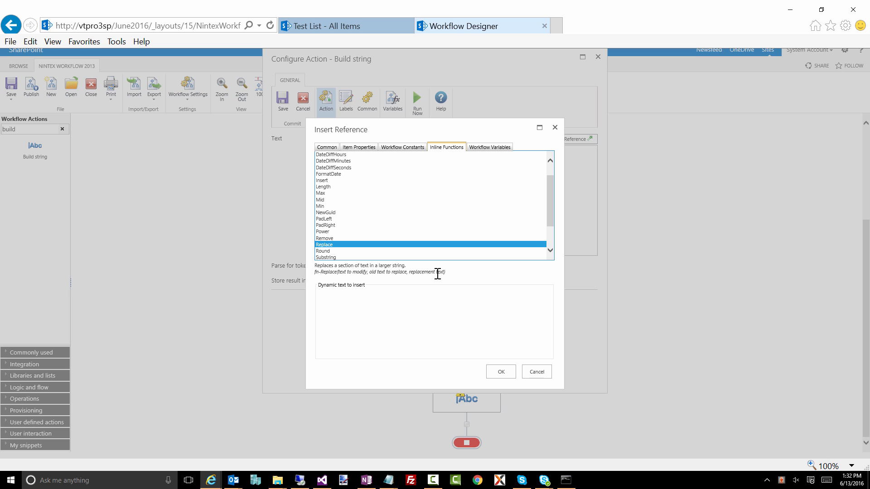
double_click(334, 245)
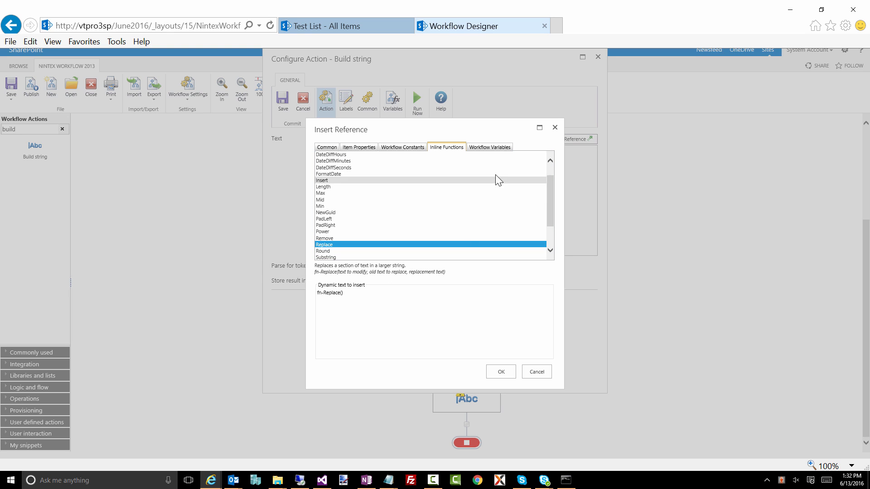
Step: Complete the function as fn-Replace({WorkflowVariable:textResult},???,***) and insert it into the Build string text
left_click(488, 148)
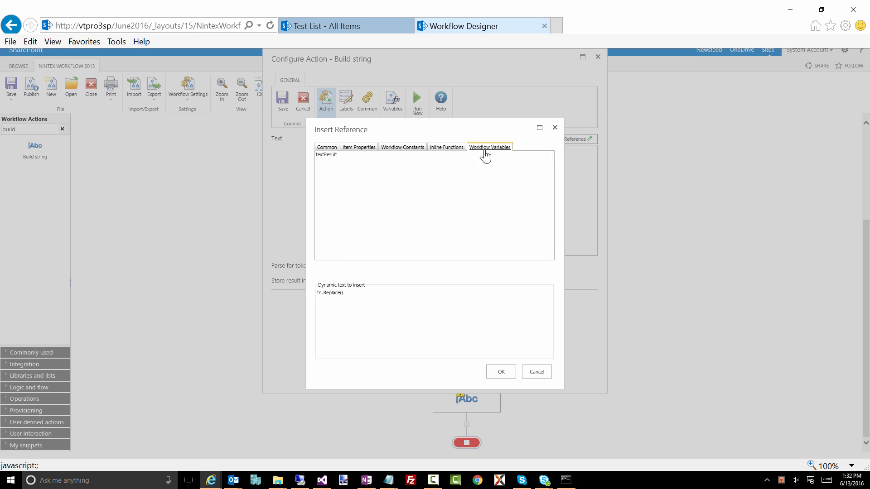
double_click(326, 155)
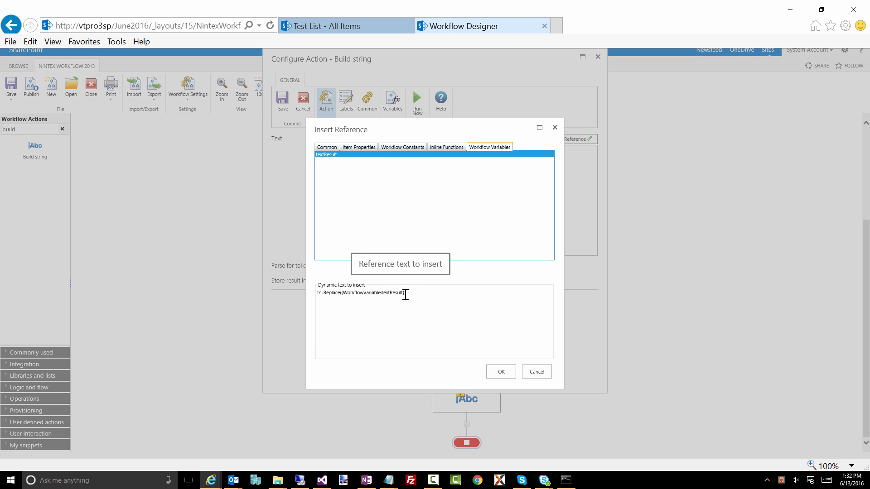
type(",???,***")
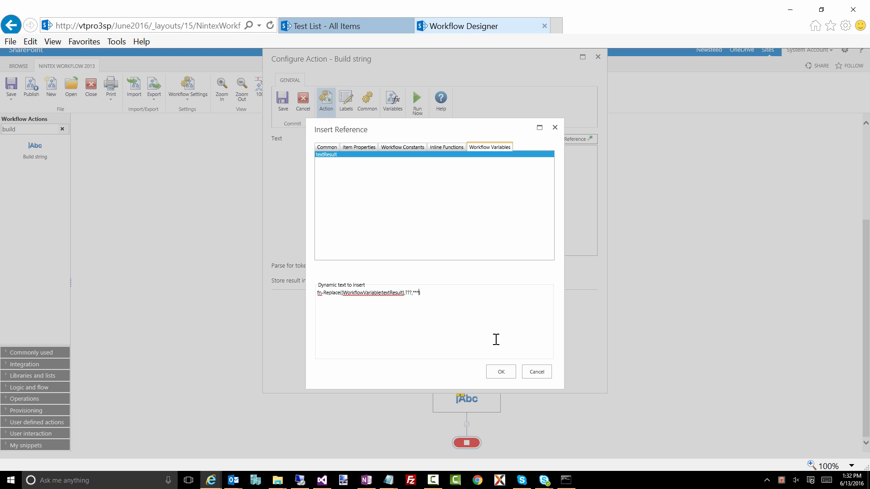
left_click(501, 372)
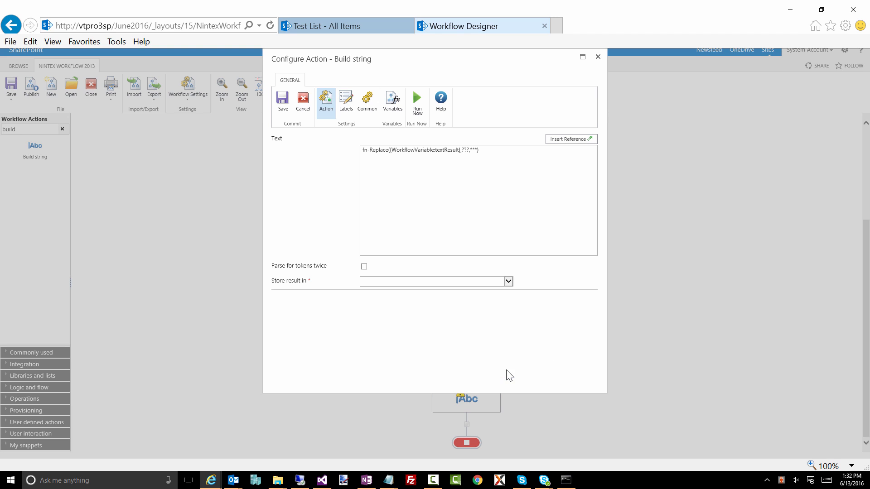
Step: Store the third Build string's result in the textResult variable and save the action configuration
left_click(395, 285)
left_click(391, 289)
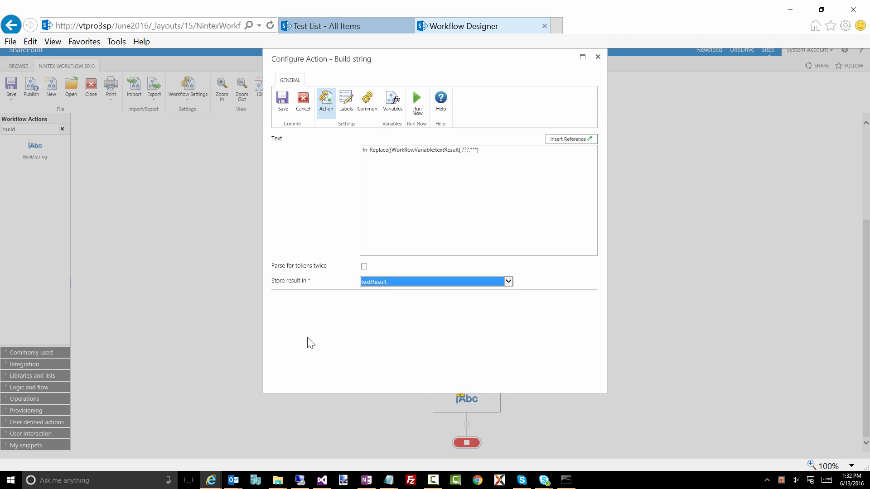
left_click(283, 105)
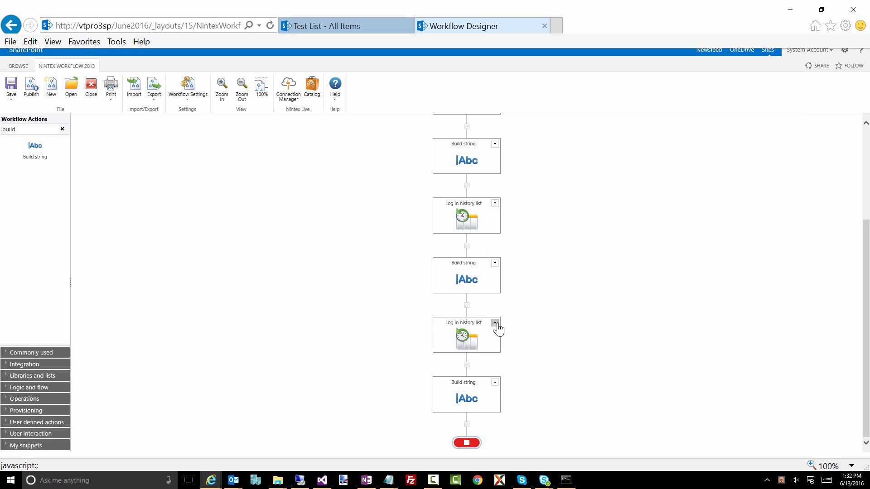
Step: Copy the last Log in history list action and paste it after the third Build string
left_click(495, 324)
left_click(469, 351)
left_click(467, 425)
left_click(410, 425)
Step: Publish the updated String Manipulation Workflow and dismiss the publishing confirmation
left_click(31, 86)
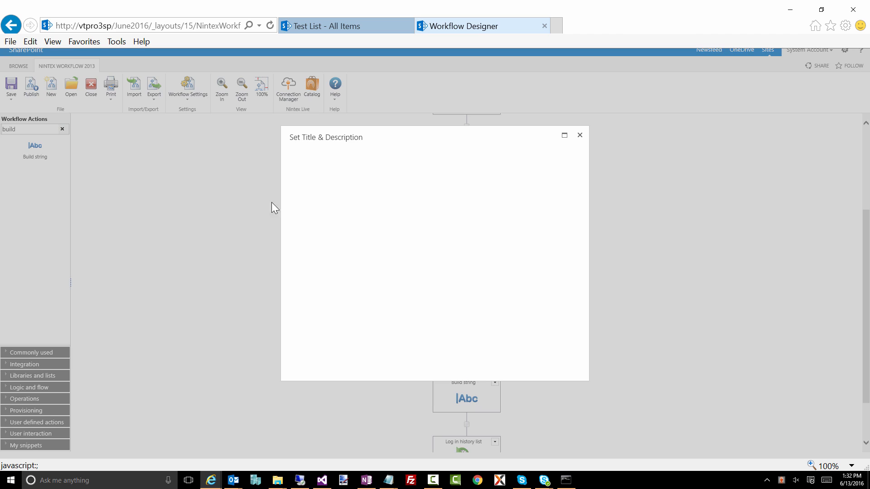
left_click(301, 195)
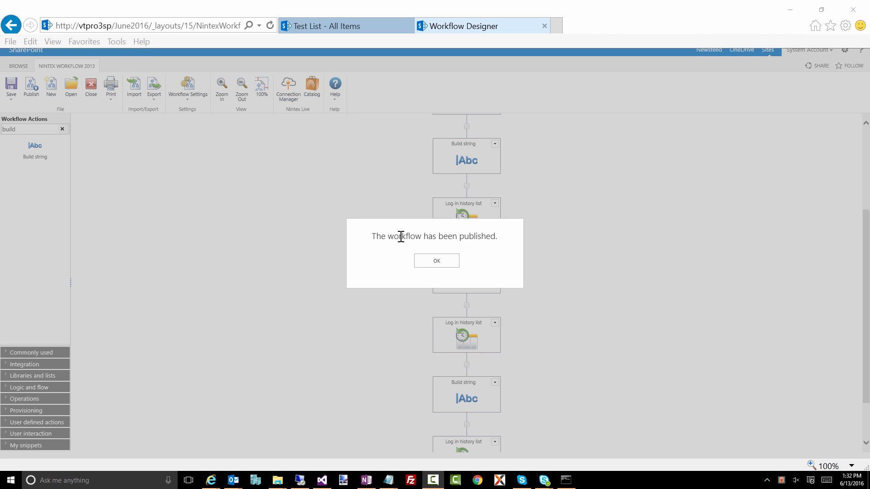
left_click(437, 261)
Step: Switch to Test List and start the String Manipulation Workflow on the last item
left_click(321, 26)
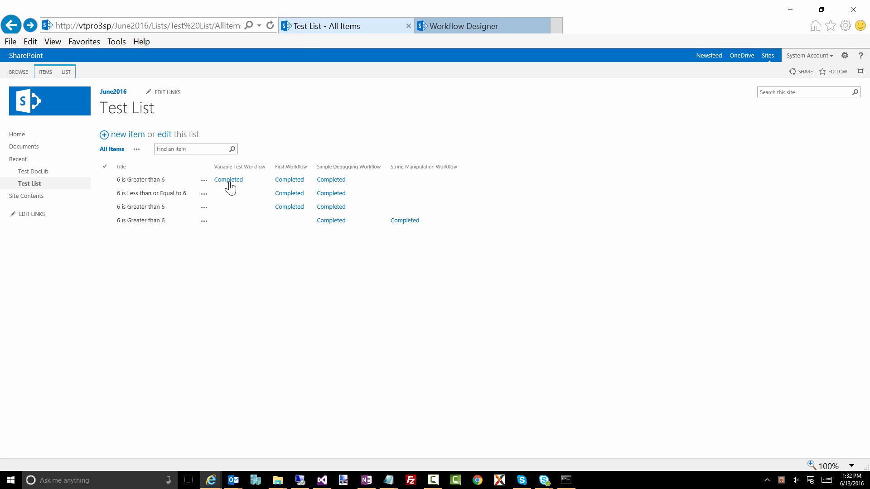
left_click(203, 220)
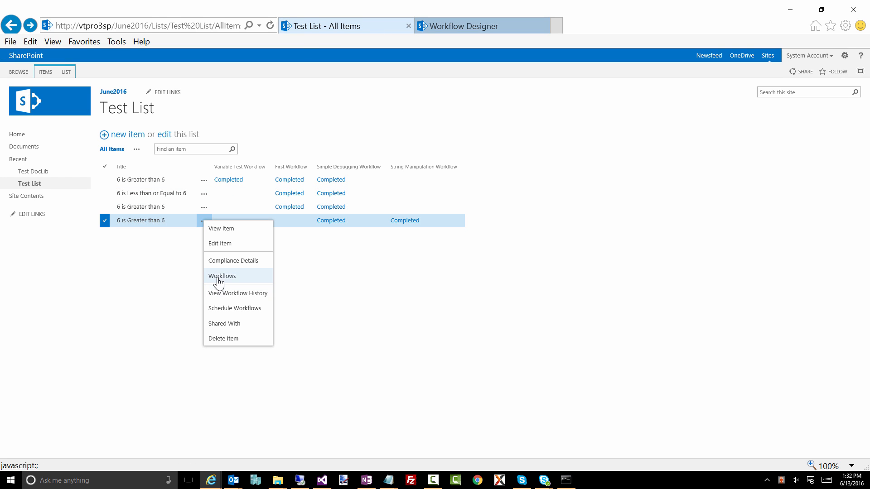
left_click(218, 278)
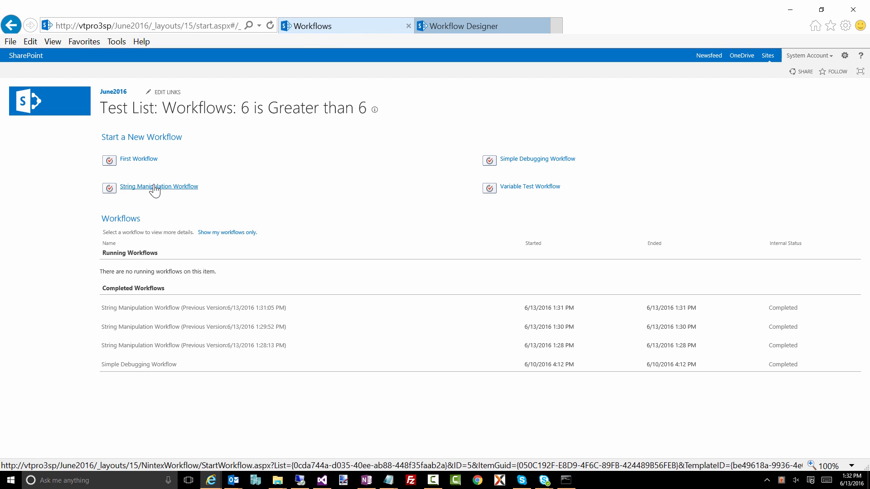
left_click(154, 189)
left_click(113, 150)
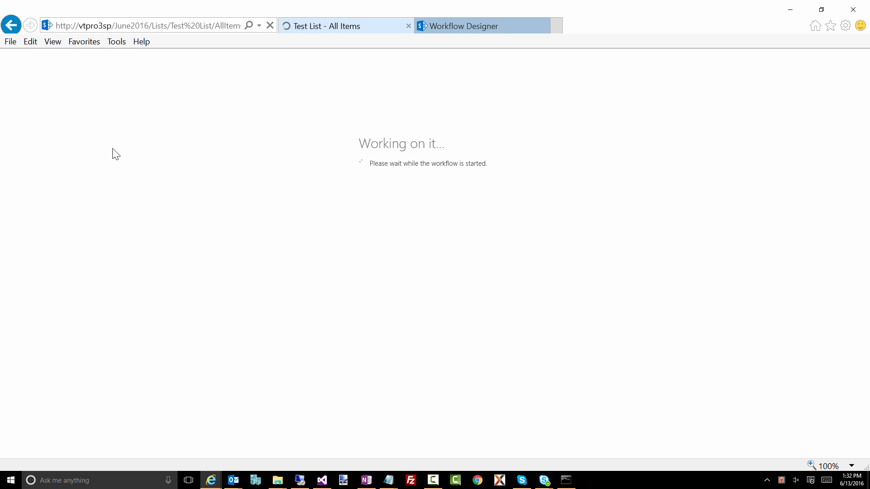
Step: Open the completed run's status, compare the last two logged descriptions around the replaced characters, and return to the list
left_click(399, 222)
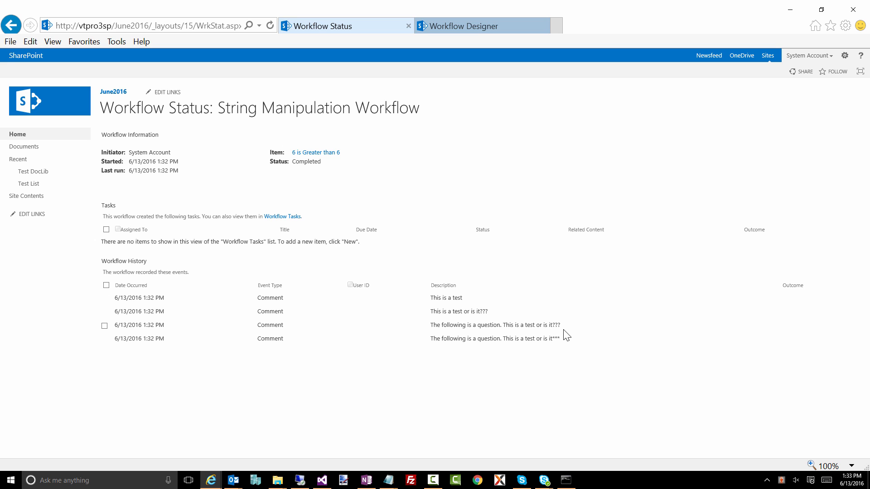
double_click(557, 326)
double_click(557, 338)
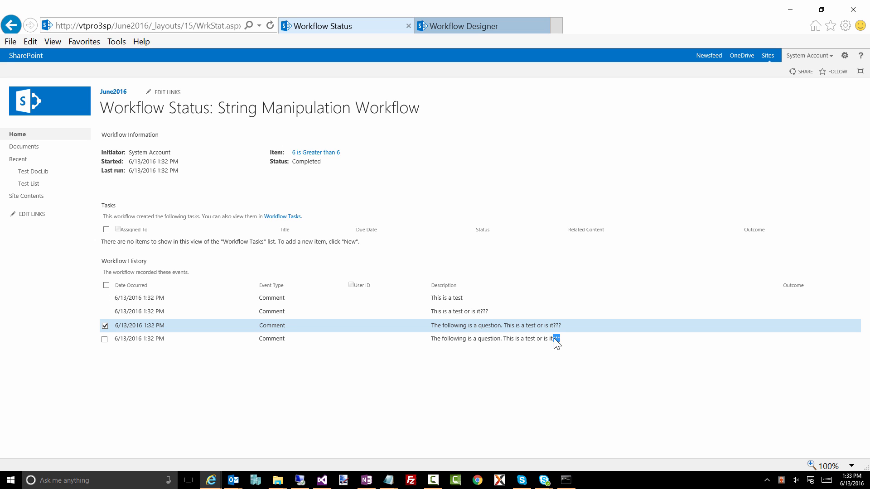
left_click(11, 25)
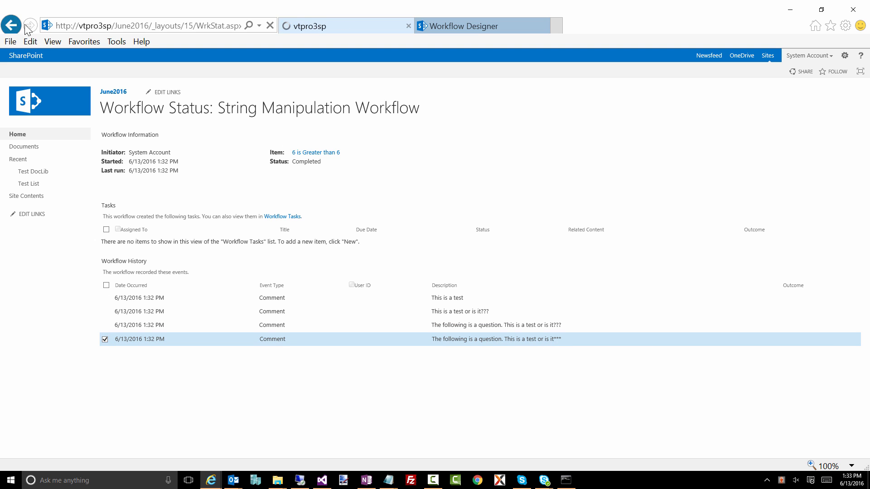
Step: In the workflow designer, reopen the third Build string and examine the Trim and Substring inline functions' descriptions
left_click(481, 37)
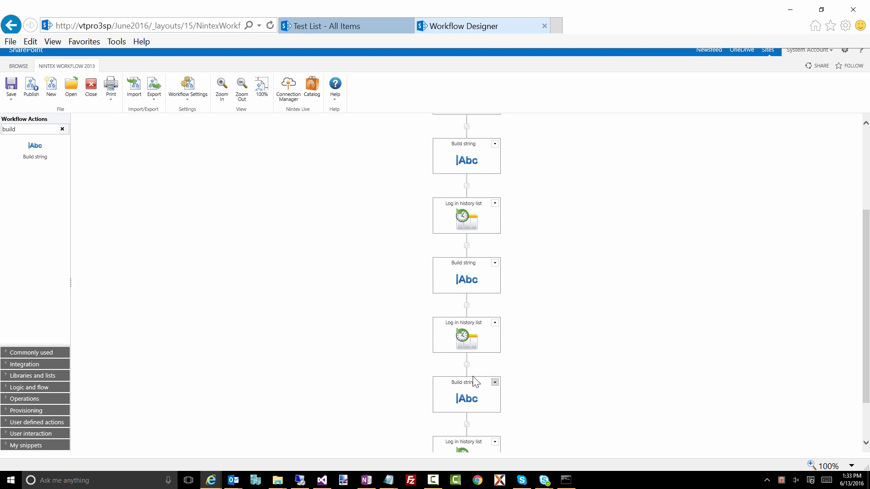
scroll(473, 380, "down", 2)
double_click(469, 338)
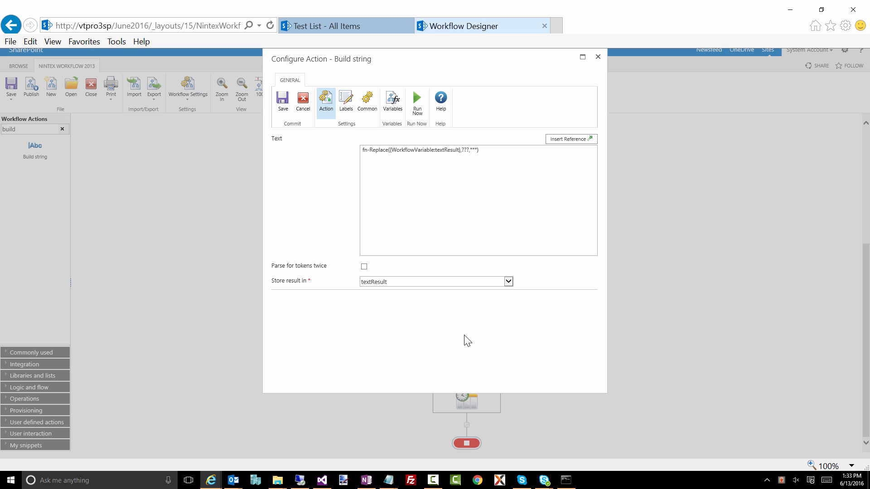
left_click(582, 141)
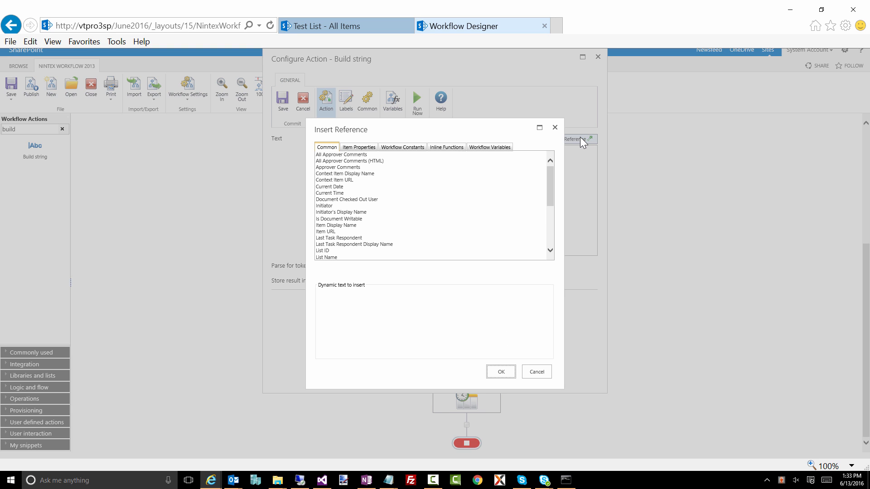
left_click(451, 148)
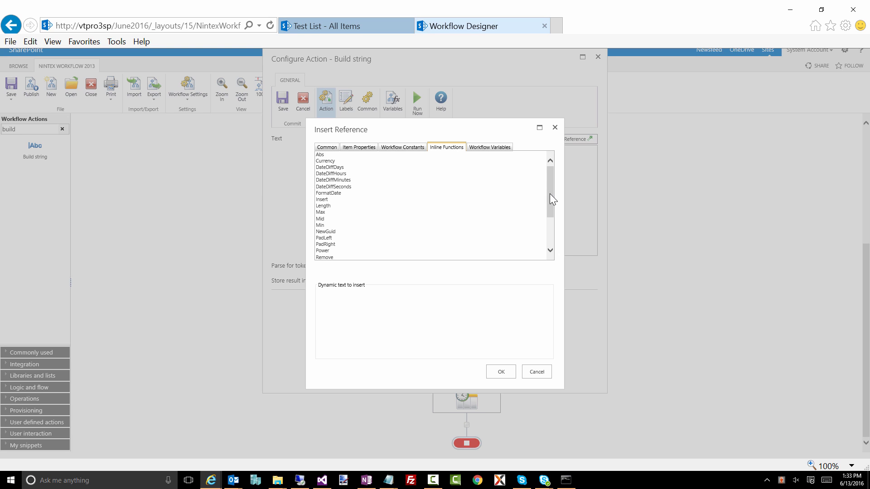
left_click_drag(550, 193, 560, 244)
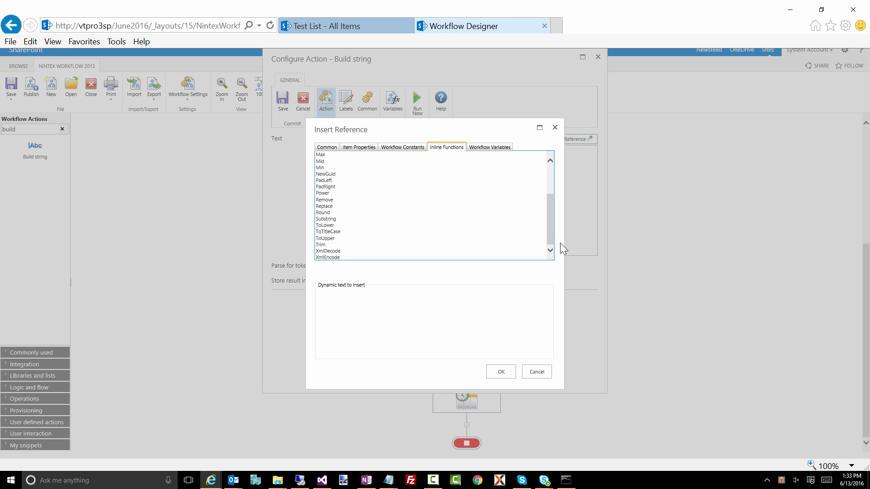
left_click(327, 245)
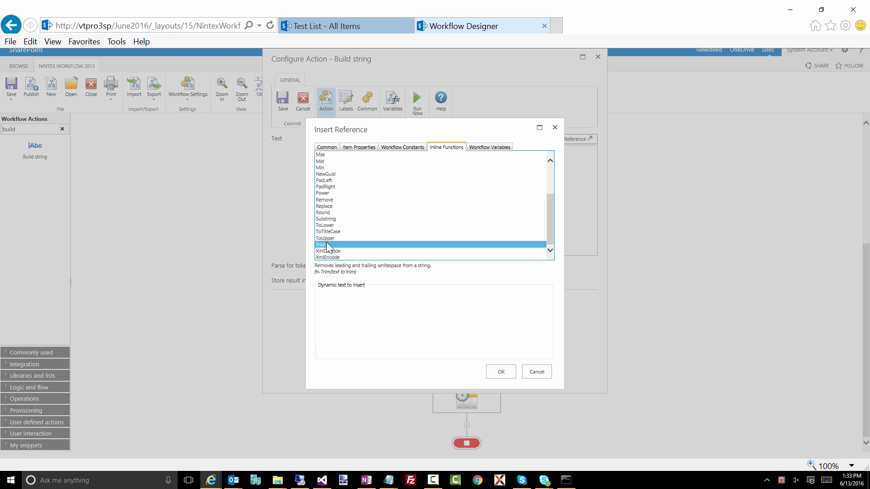
left_click(327, 220)
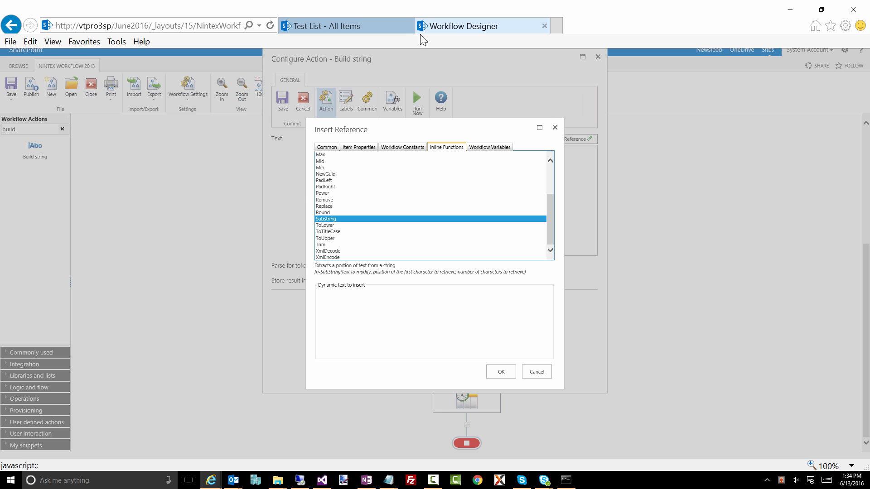
Step: Check the last item's String Manipulation Workflow history again and return to the workflow designer
left_click(339, 25)
left_click(408, 223)
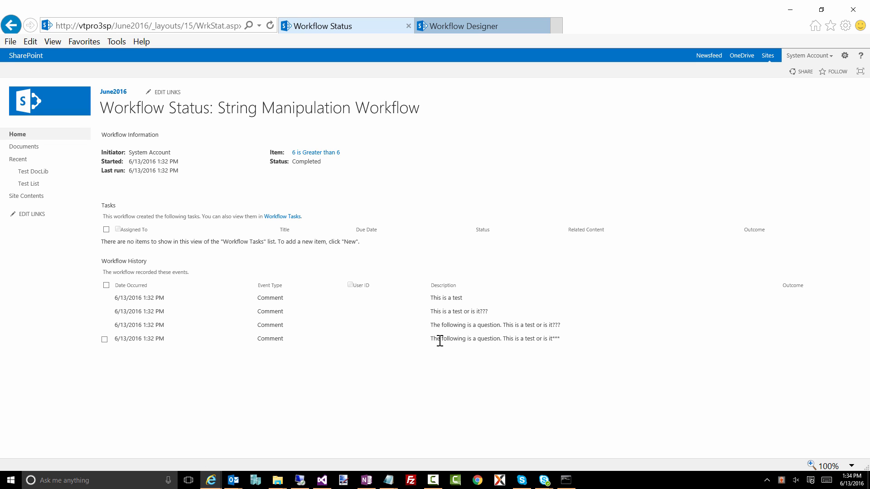
left_click(435, 26)
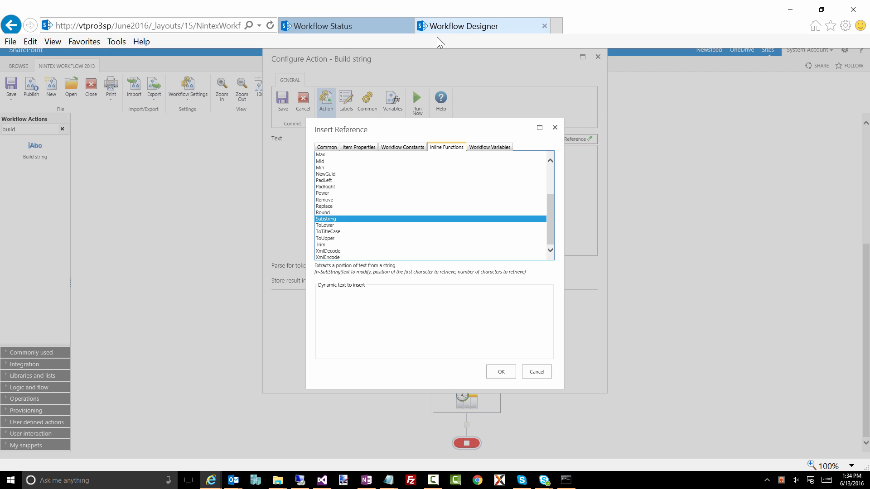
Step: Review the Substring syntax and the inline function list, then close the third Build string's configuration without inserting anything
left_click(334, 220)
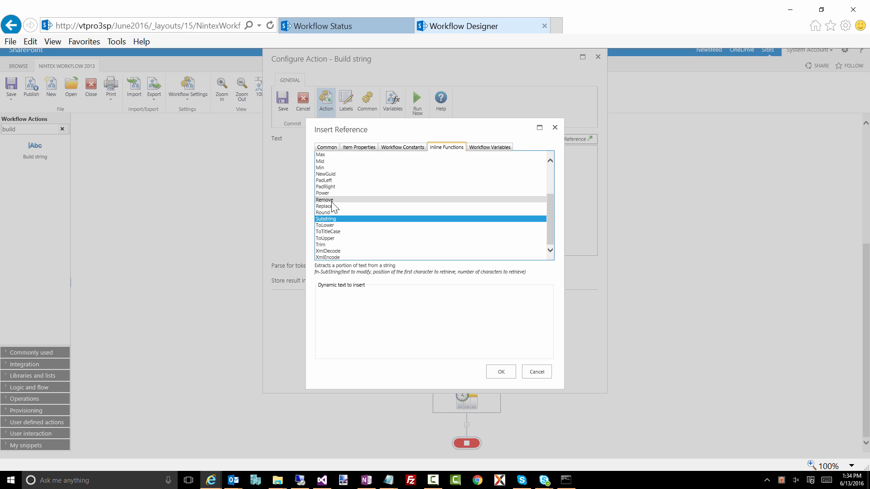
scroll(340, 204, "up", 3)
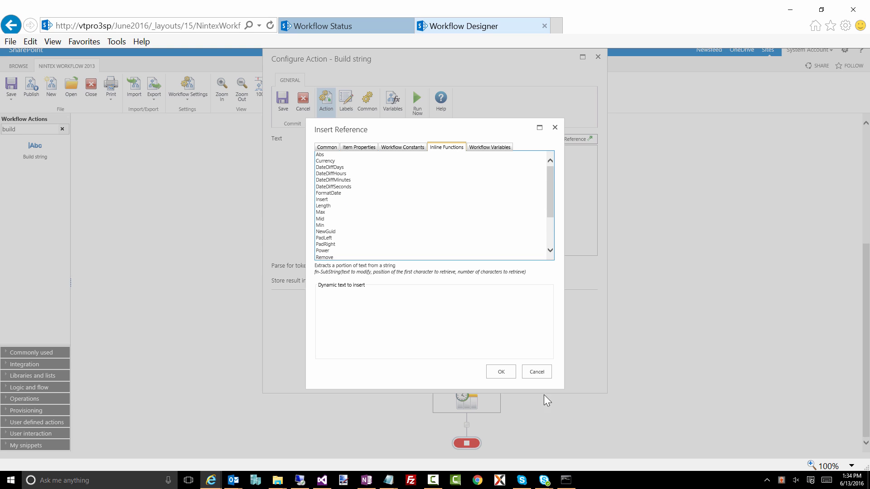
left_click(537, 372)
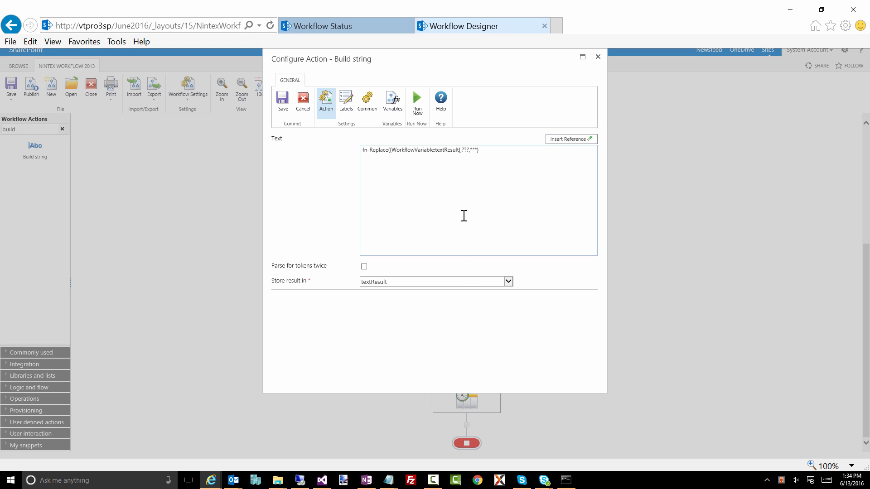
left_click(597, 57)
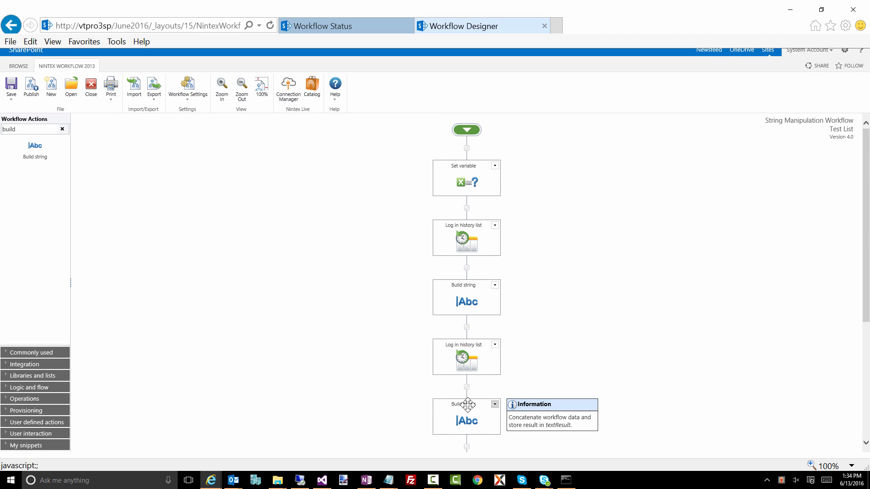
Step: Open the first Build string and review its text and the available reference categories, then close it without changes
double_click(467, 299)
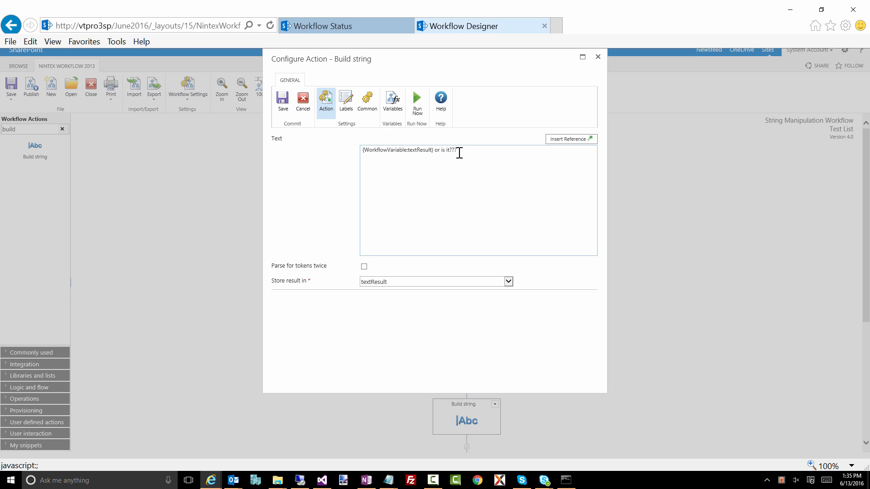
left_click(572, 140)
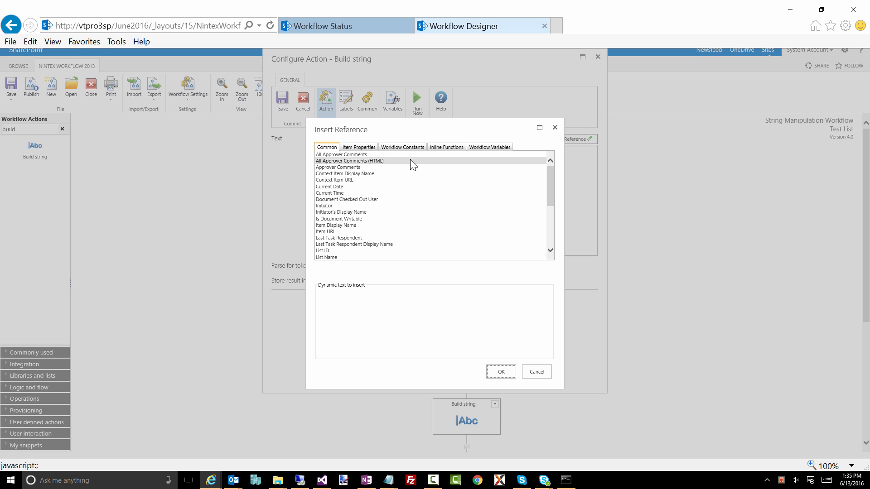
left_click(365, 148)
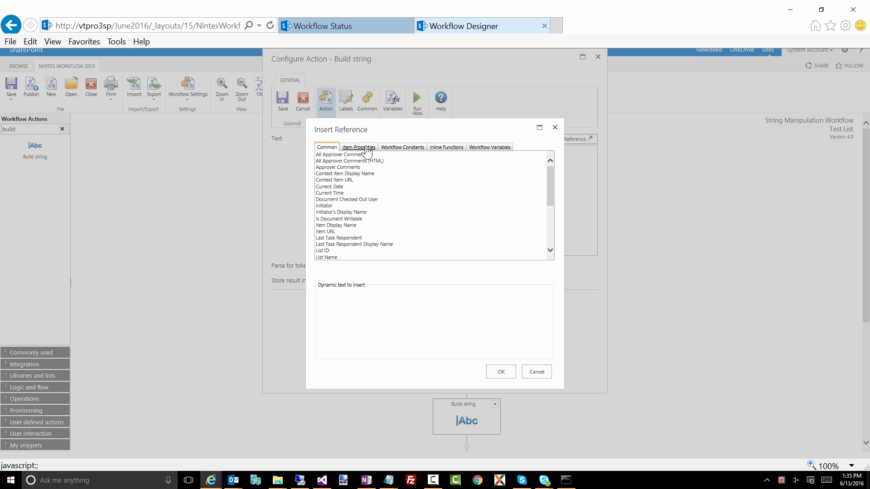
left_click(400, 148)
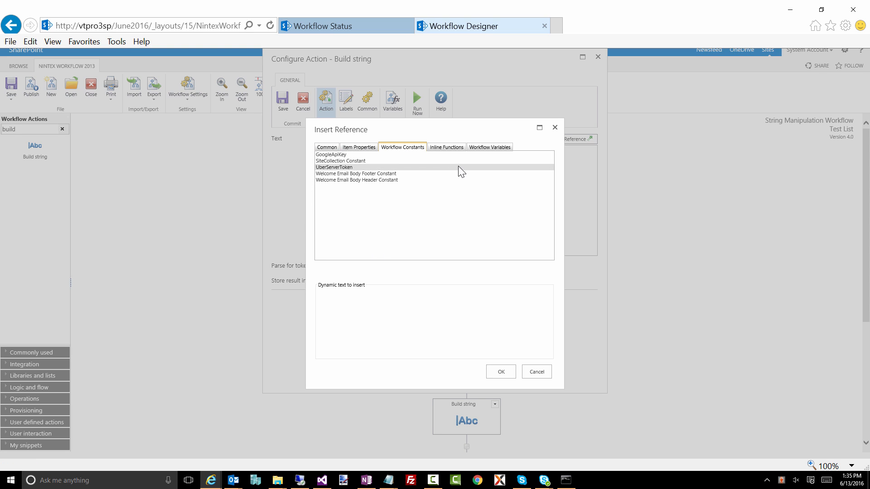
left_click(452, 150)
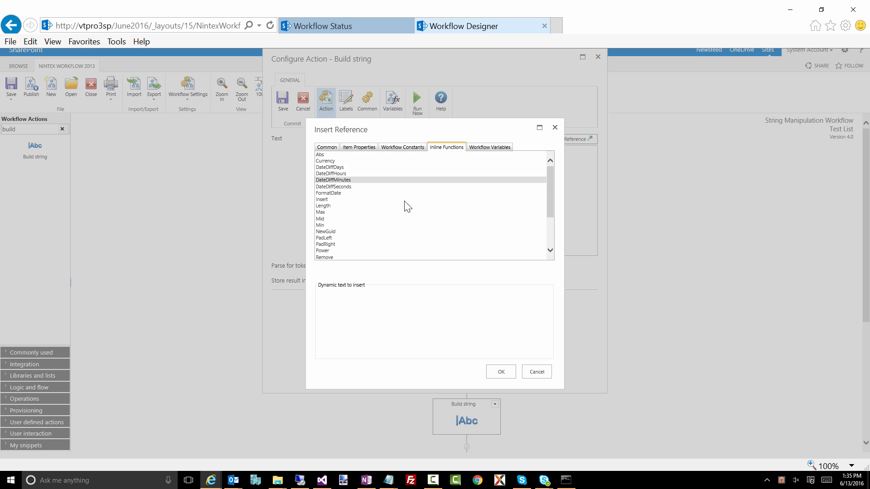
left_click(494, 149)
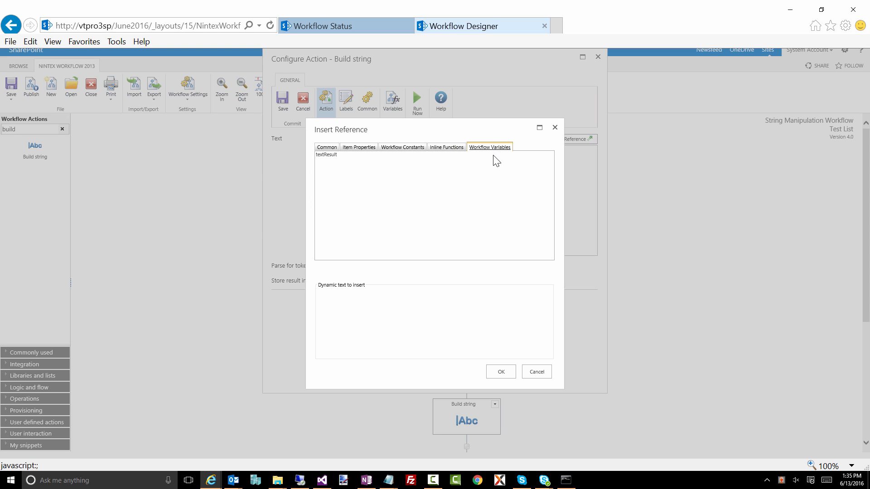
left_click(536, 372)
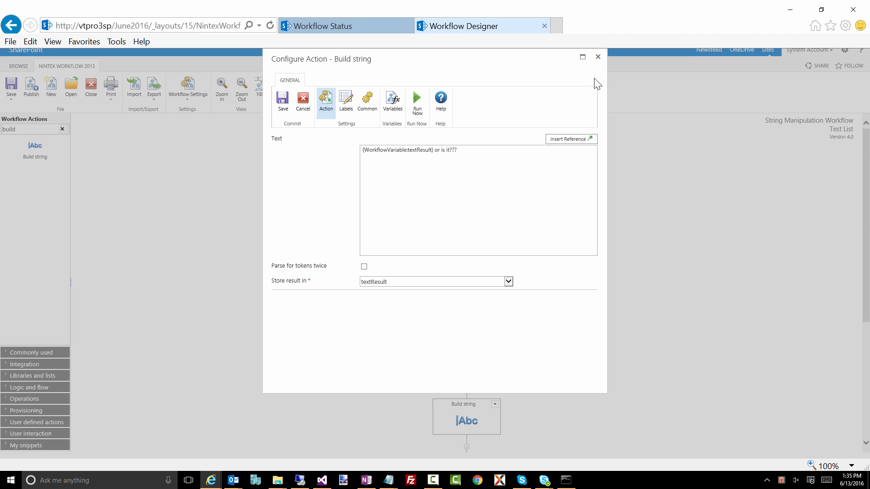
left_click(597, 58)
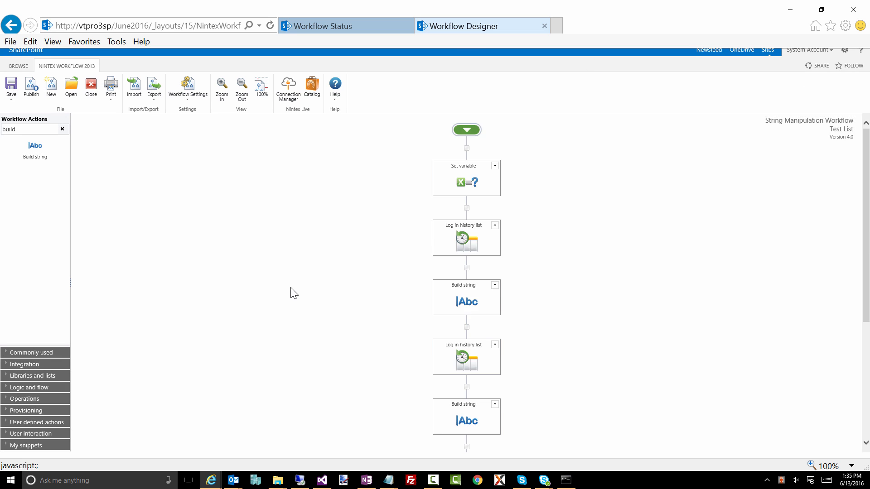
Step: Find the Regular expression action, add it after the last Log in history list action, and open its configuration
scroll(291, 291, "down", 3)
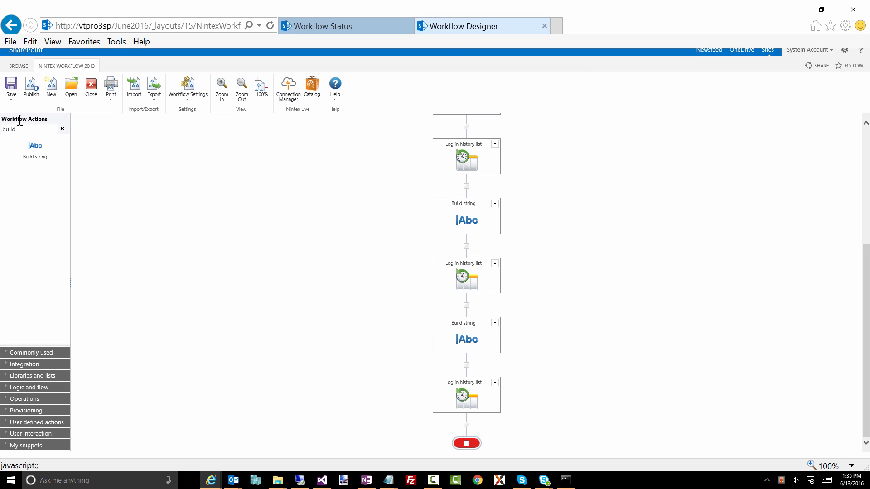
left_click_drag(30, 129, 1, 132)
type("regul")
left_click_drag(35, 152, 467, 425)
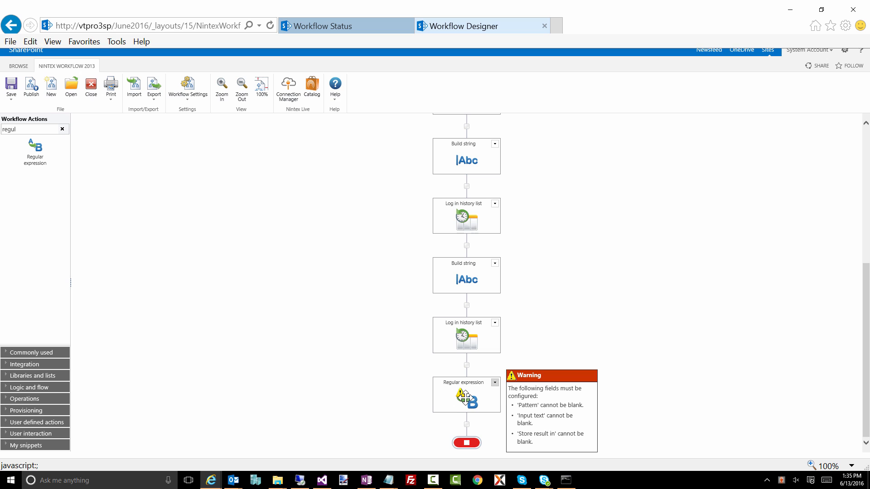
double_click(465, 398)
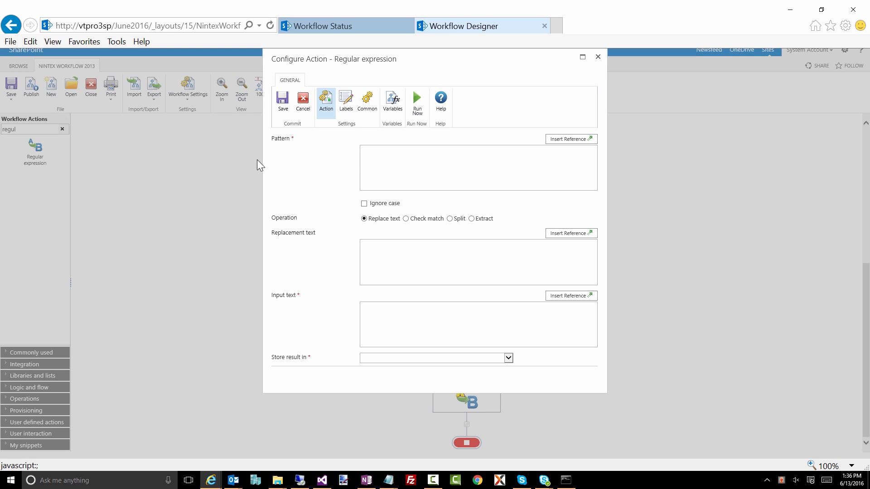
Step: Enter \d+ as the pattern of the Regular expression action
left_click(389, 157)
type("\\?\\?\\?")
key("BackSpace")
key("BackSpace")
key("BackSpace")
key("BackSpace")
key("BackSpace")
key("BackSpace")
type("(\\d+")
Step: Leave the replacement text empty, insert the textResult workflow variable as the input text, and store the result in textResult
left_click(384, 267)
left_click(390, 310)
left_click(587, 296)
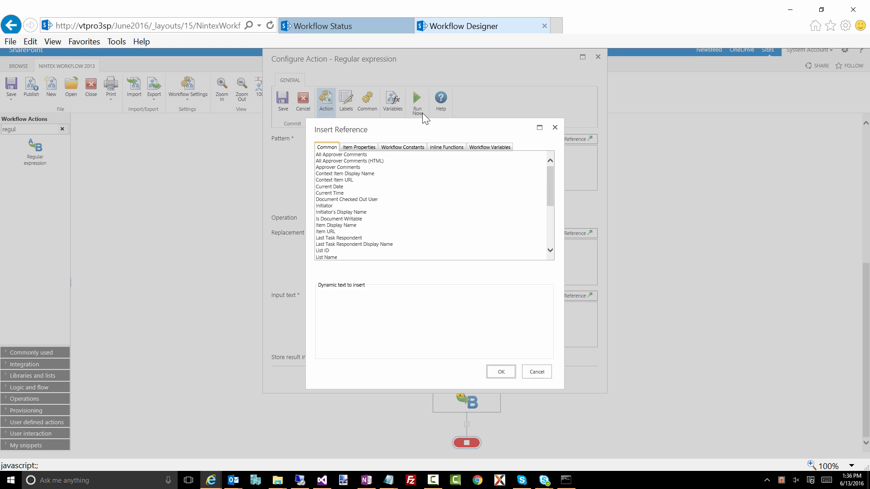
left_click(475, 147)
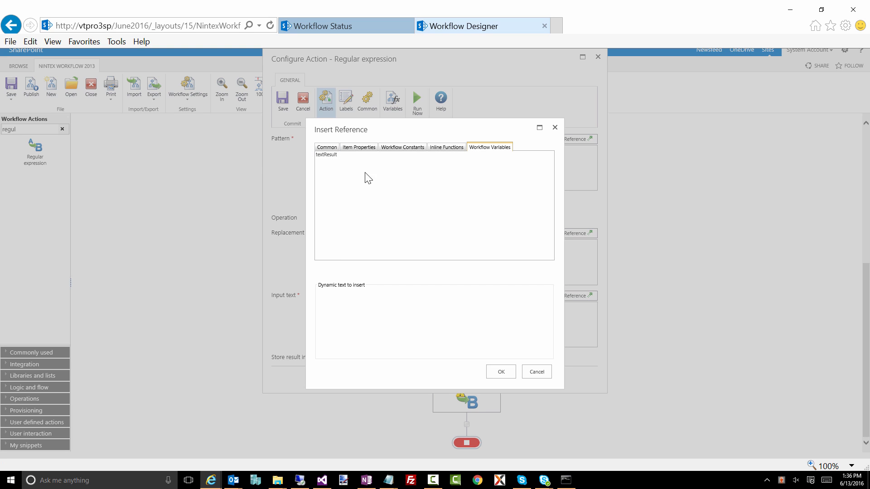
double_click(341, 155)
left_click(502, 372)
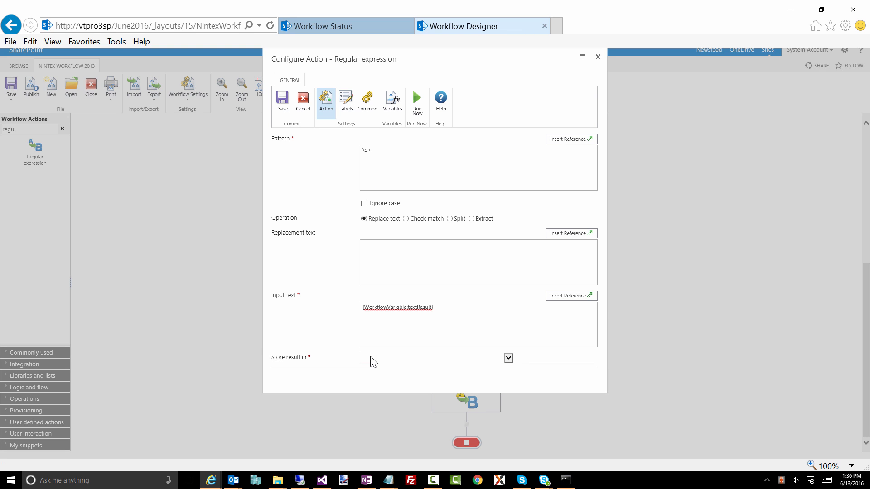
left_click(369, 358)
left_click(374, 365)
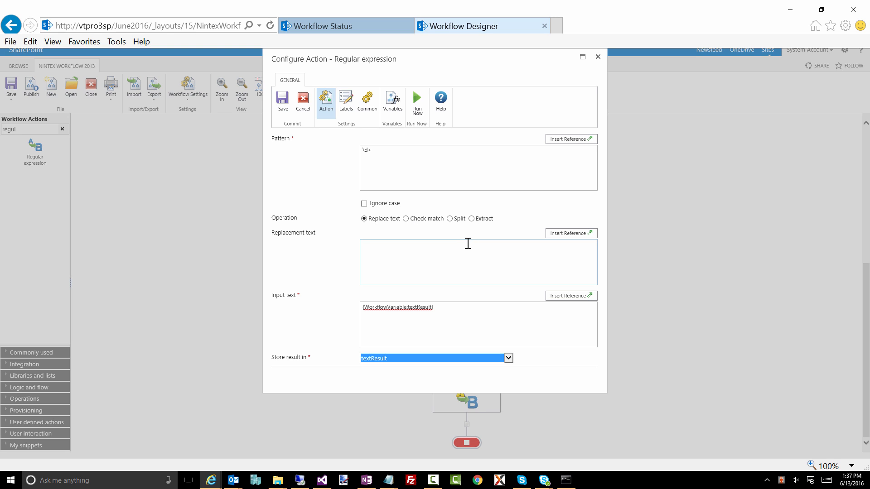
Step: Change the regular expression's operation to Split and replace its pattern with a comma
left_click(449, 219)
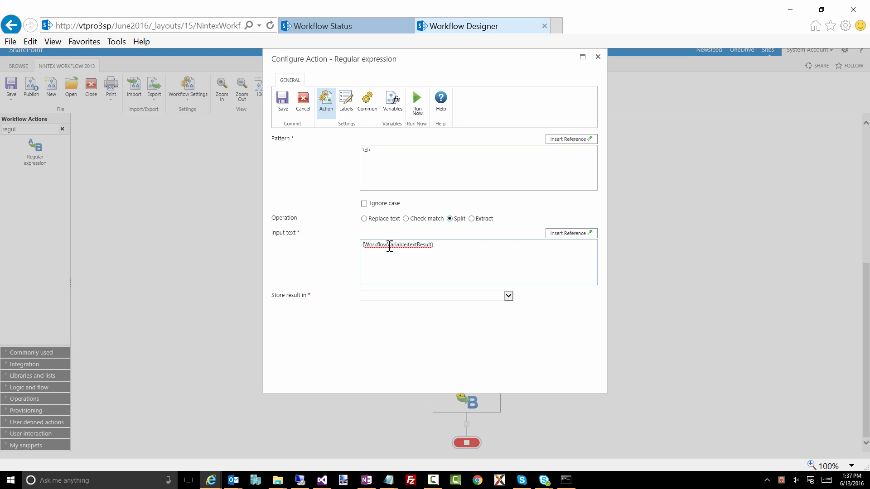
left_click_drag(383, 154, 350, 151)
type(",")
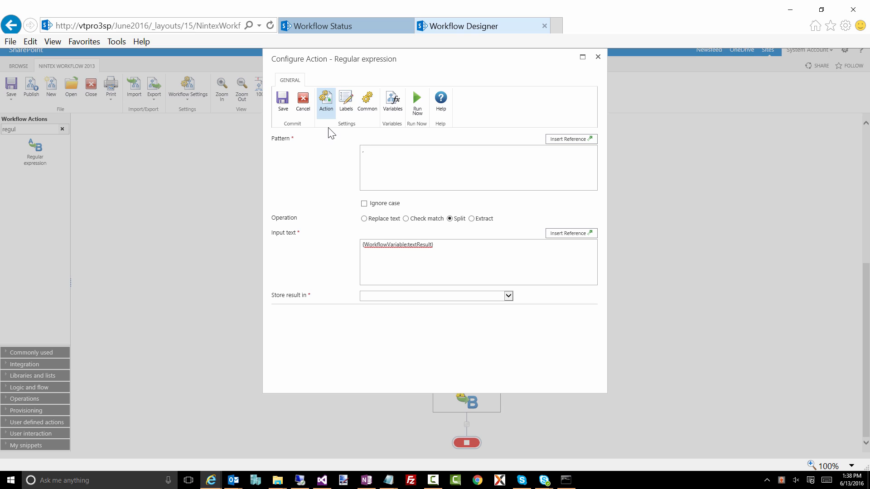